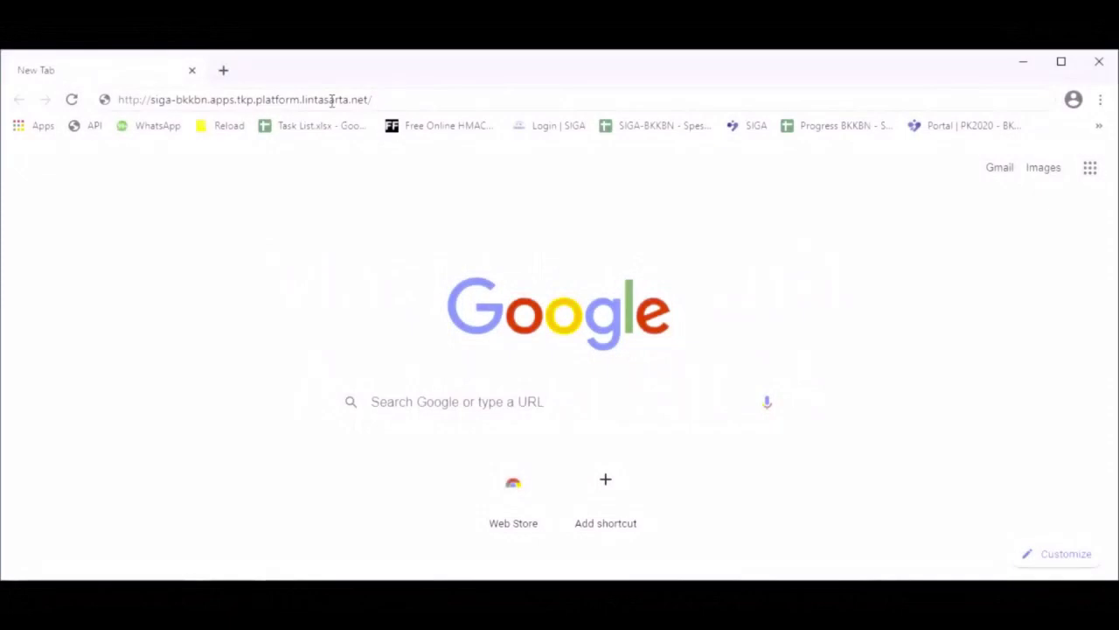
# - Load the SIGA login page from siga-bkkbn.apps.tkp.platform.lintasarta.net
pyautogui.press('Return')
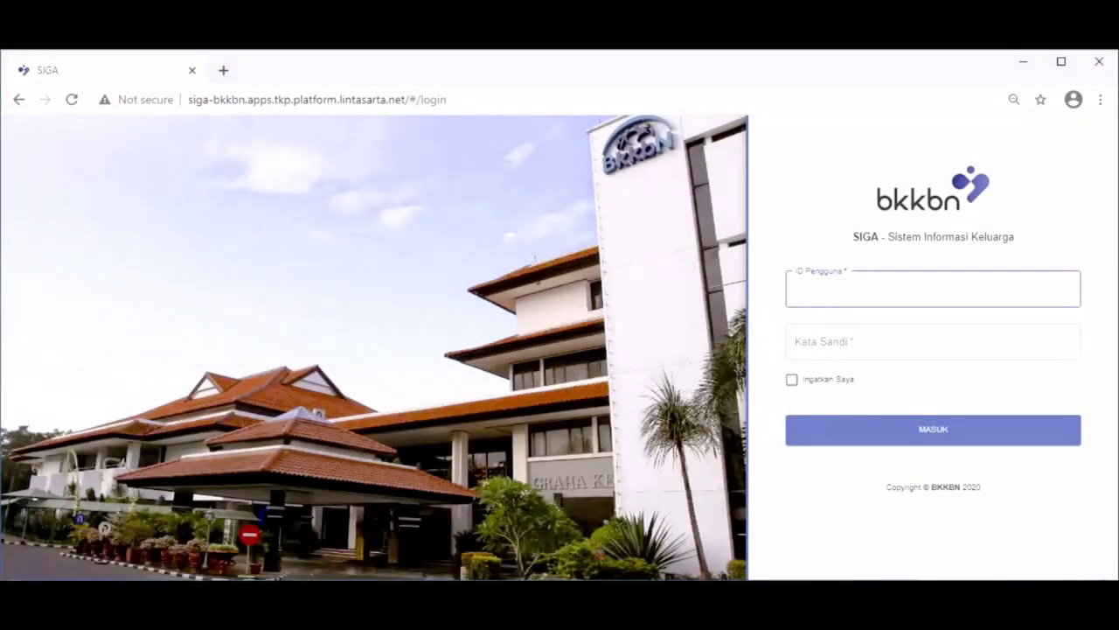
# - Sign in with the autofilled operator user ID and its password to reach Beranda
pyautogui.click(837, 290)
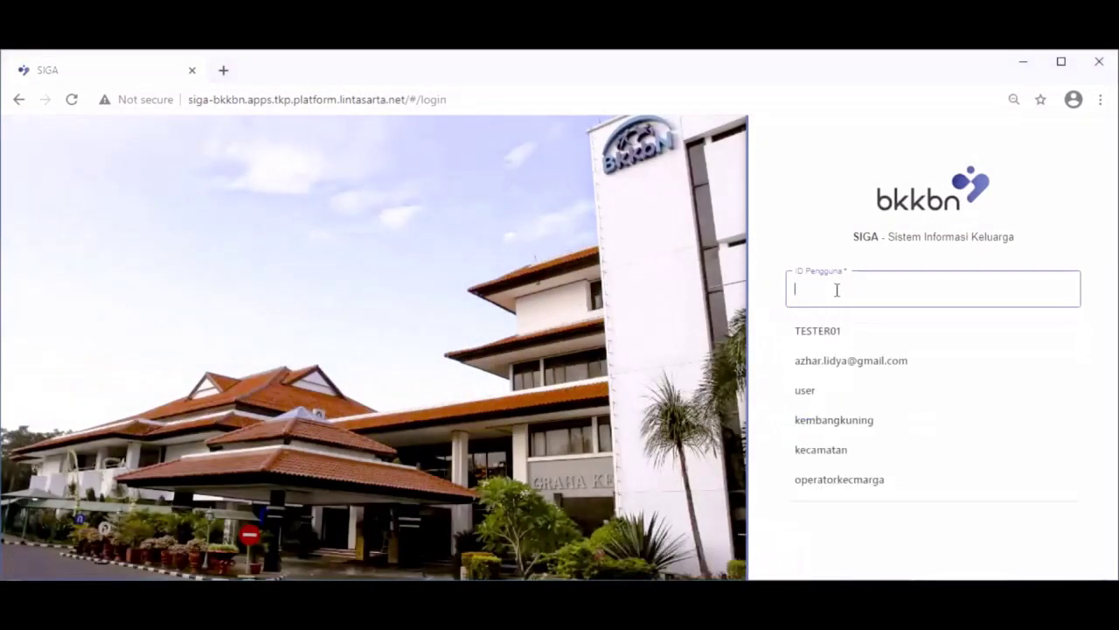
pyautogui.write('opert')
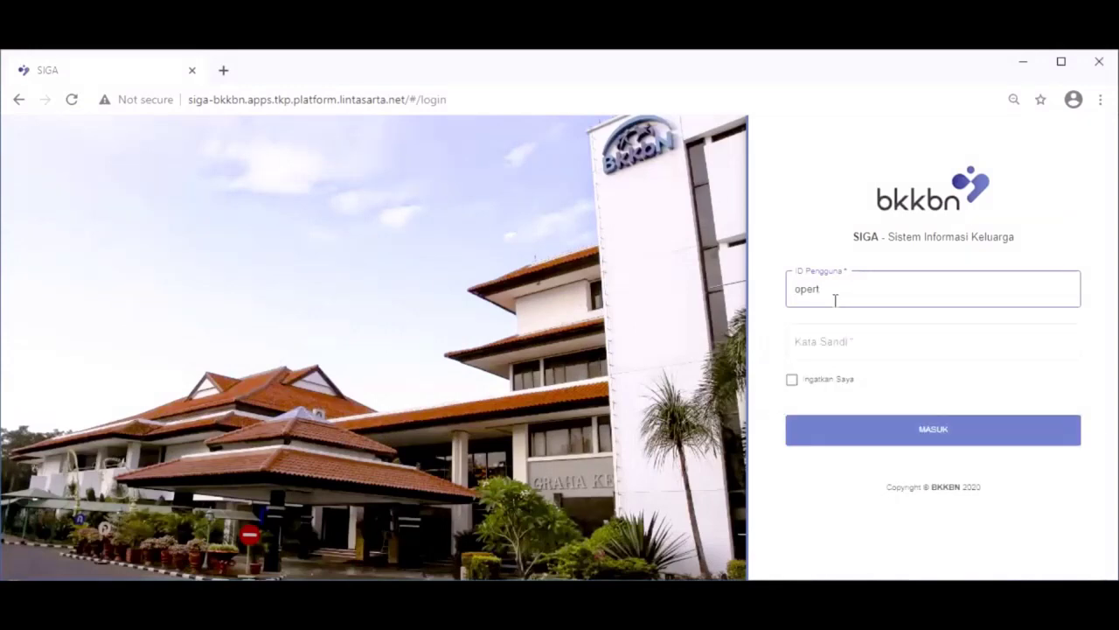
pyautogui.press('BackSpace')
pyautogui.write('ator')
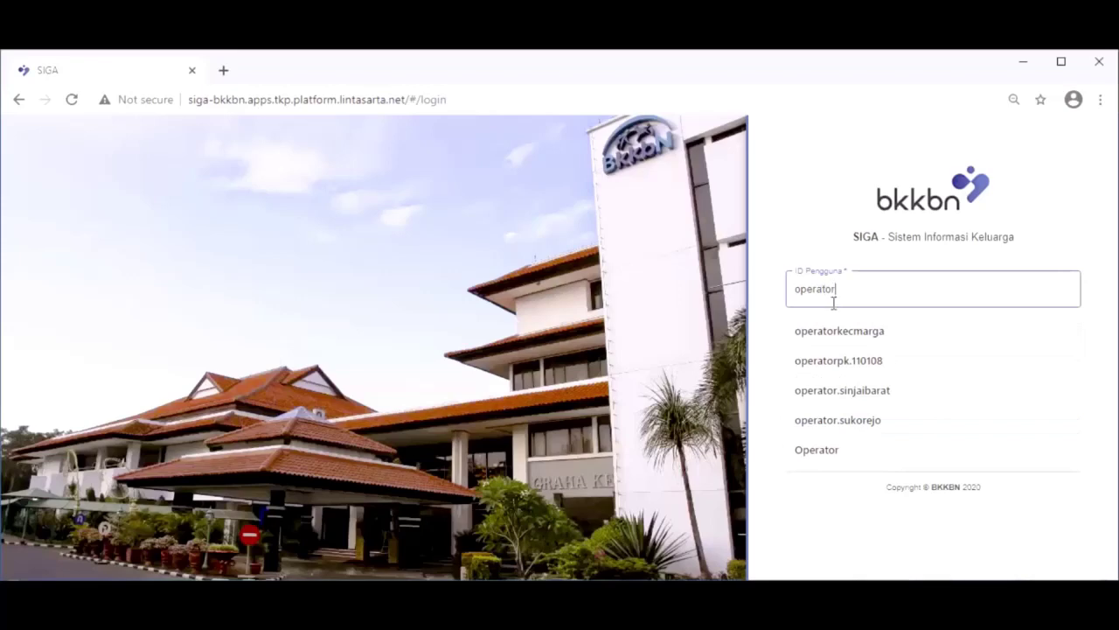
pyautogui.click(866, 361)
pyautogui.click(861, 344)
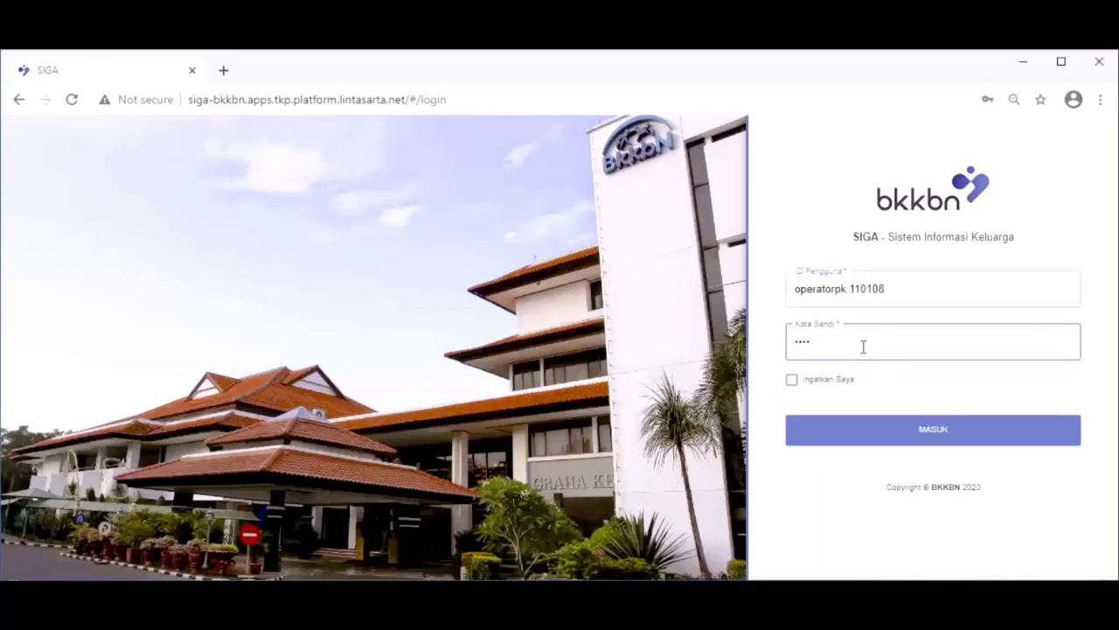
pyautogui.click(921, 433)
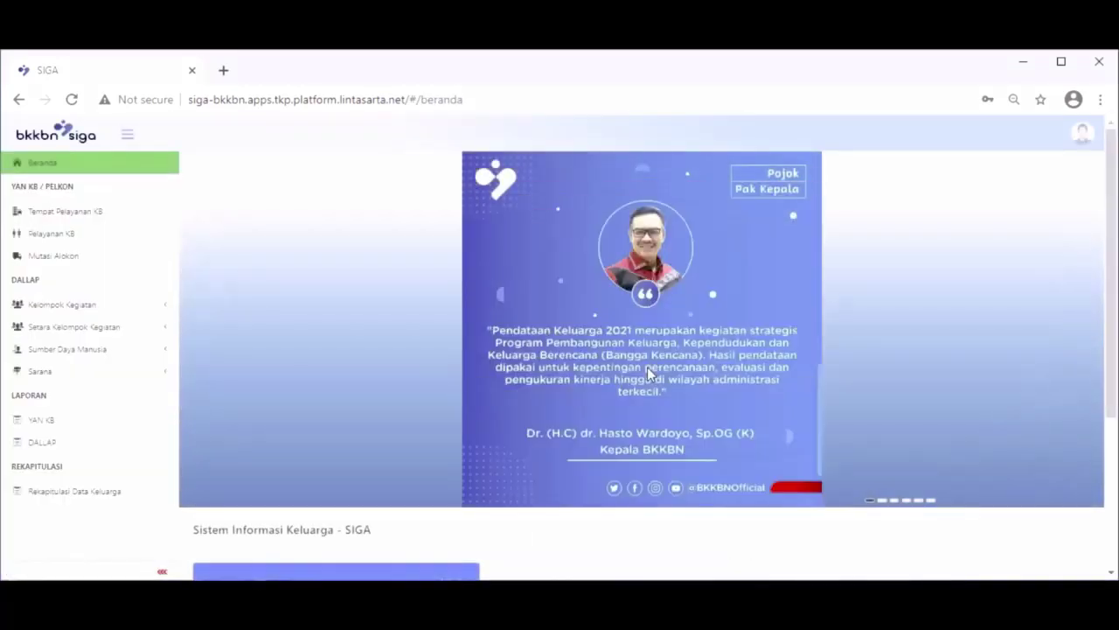
# - On the Kelompok BKR page, list the BKR groups of village 2005 - Jambo Apha
pyautogui.click(62, 305)
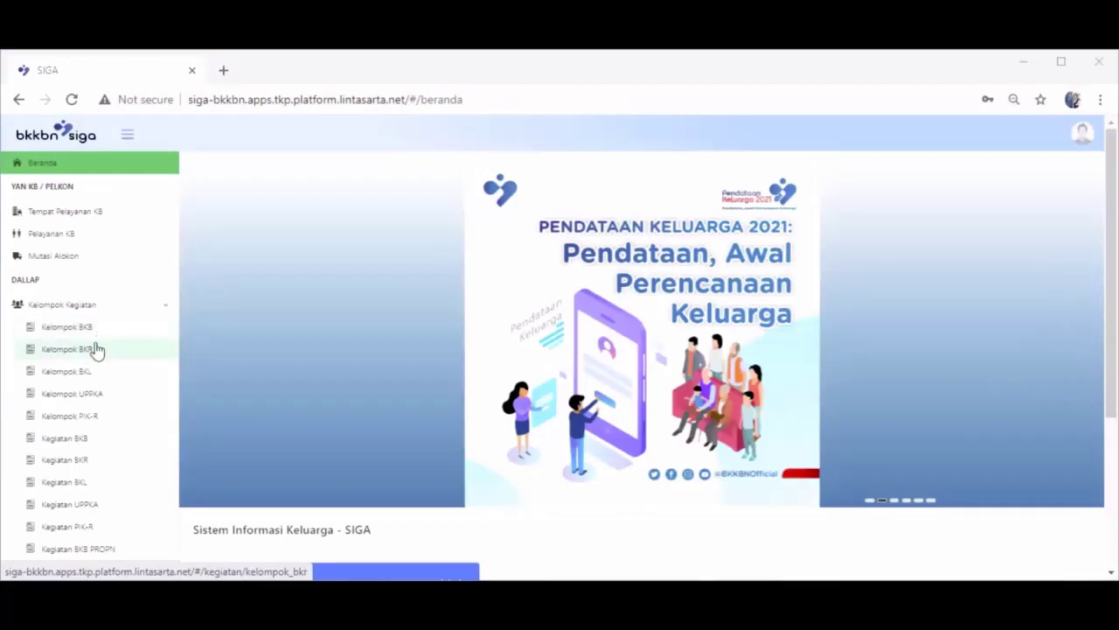
pyautogui.click(96, 349)
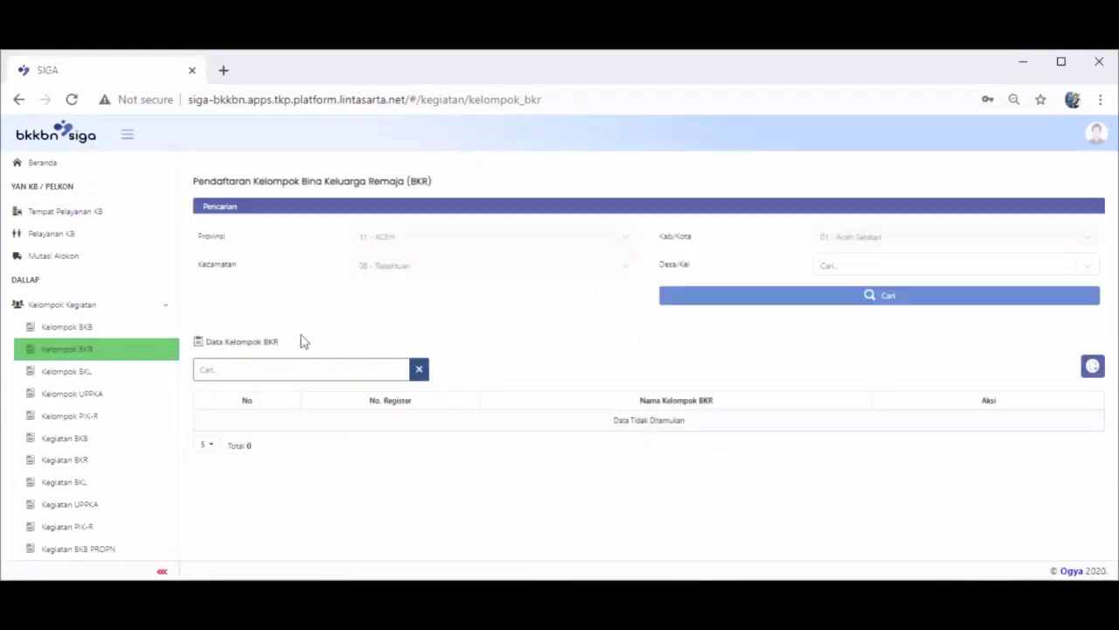
pyautogui.click(986, 266)
pyautogui.click(872, 391)
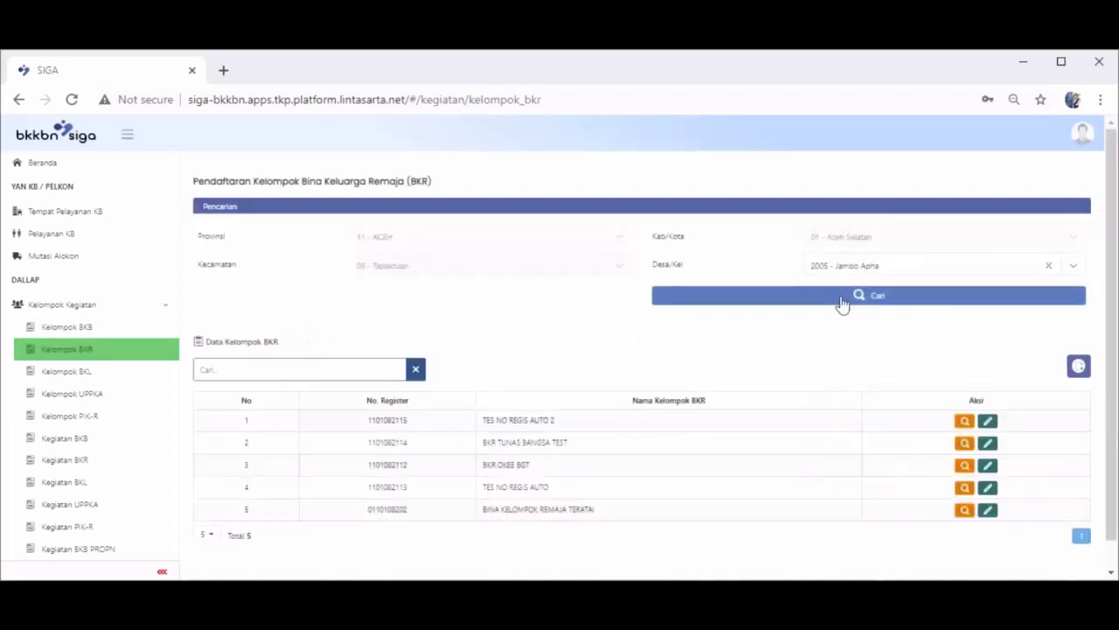
pyautogui.click(840, 295)
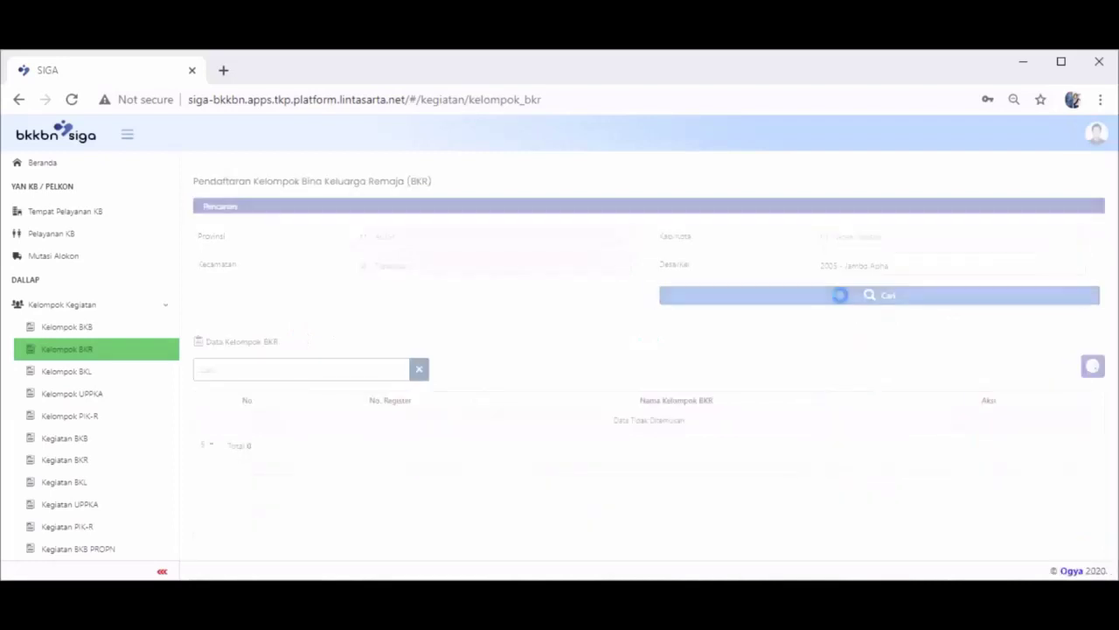
# - Start new group BKR 123 at Jalan Raya Sehati No. 123 with the third PKB/PLKB officer as adviser
pyautogui.click(1093, 368)
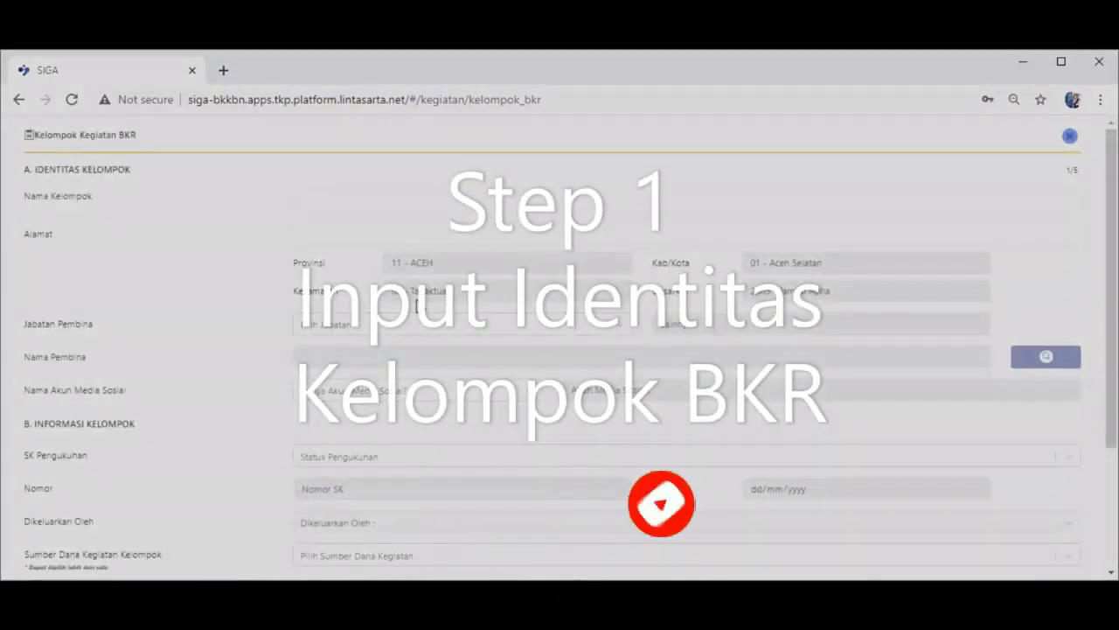
pyautogui.click(375, 201)
pyautogui.write('BKR 123')
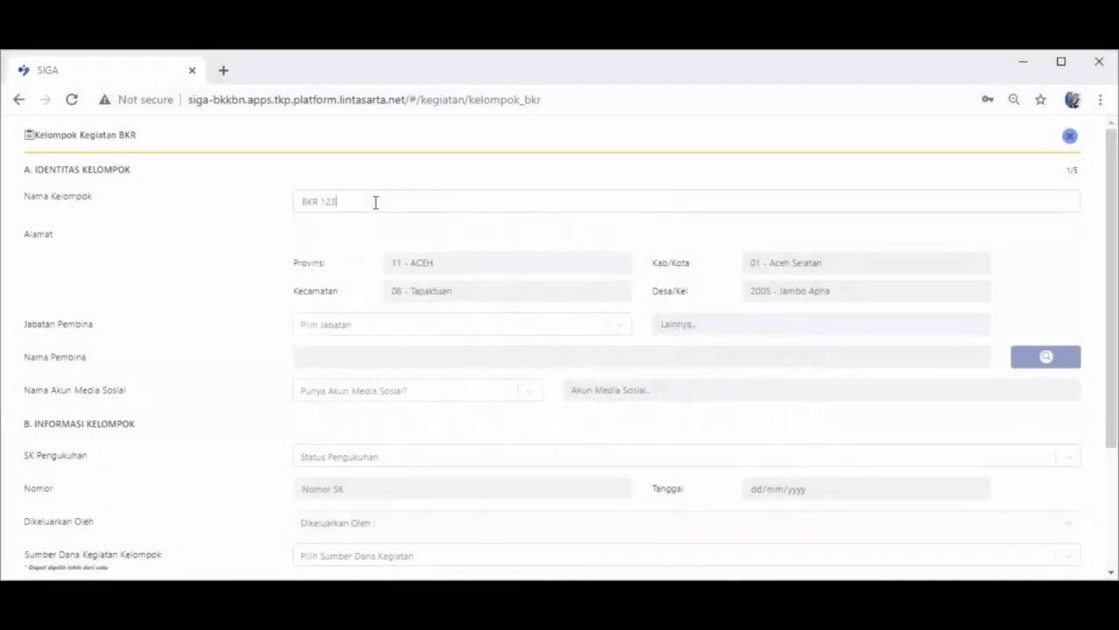
pyautogui.click(373, 235)
pyautogui.click(368, 270)
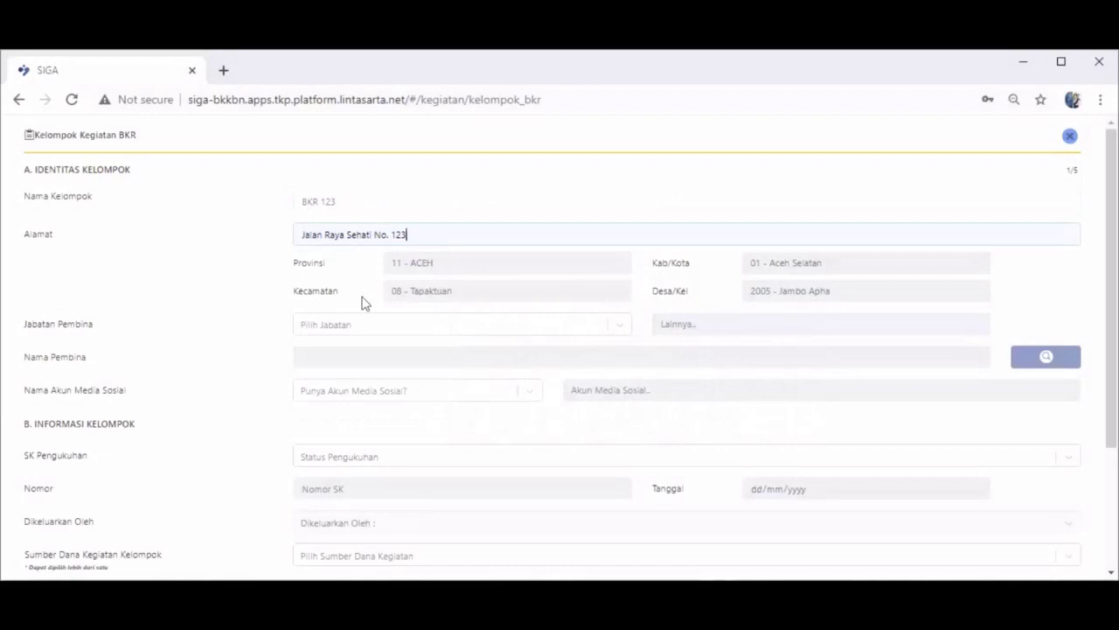
pyautogui.click(376, 328)
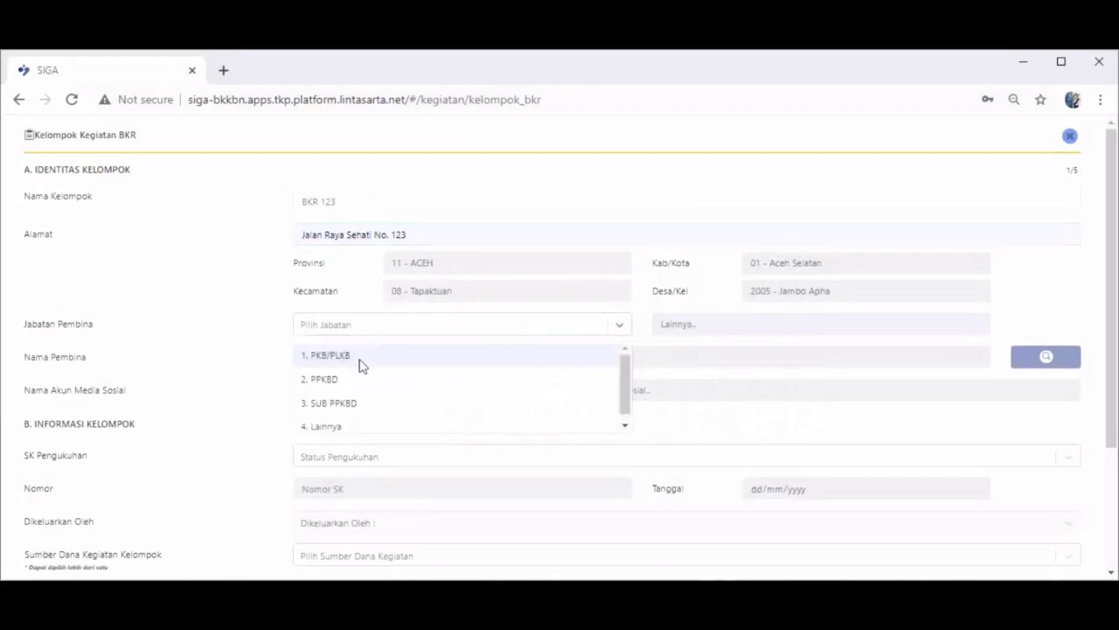
pyautogui.click(363, 366)
pyautogui.click(1024, 360)
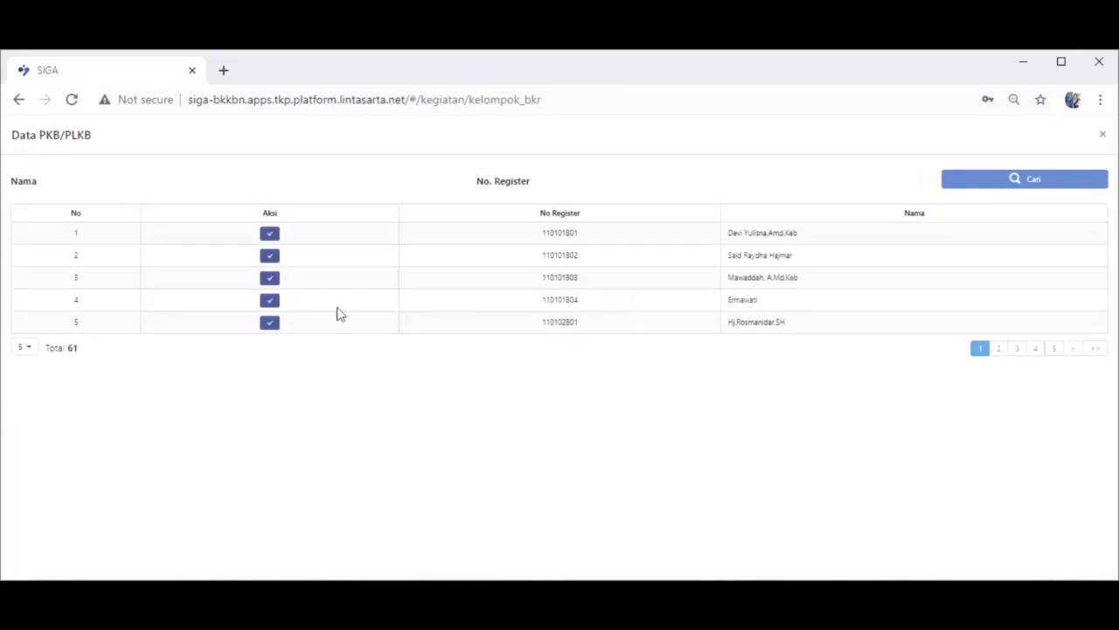
pyautogui.click(273, 286)
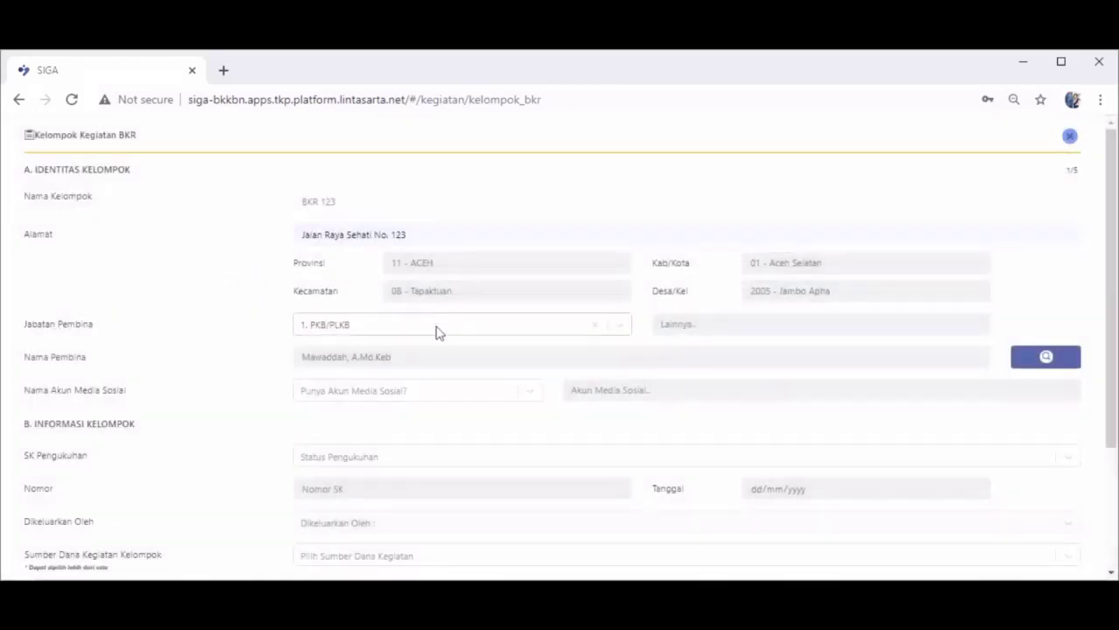
# - Set no social media, no SK, APBN funding, Ekonomi Produktif integration and national priority project
pyautogui.click(450, 391)
pyautogui.click(393, 448)
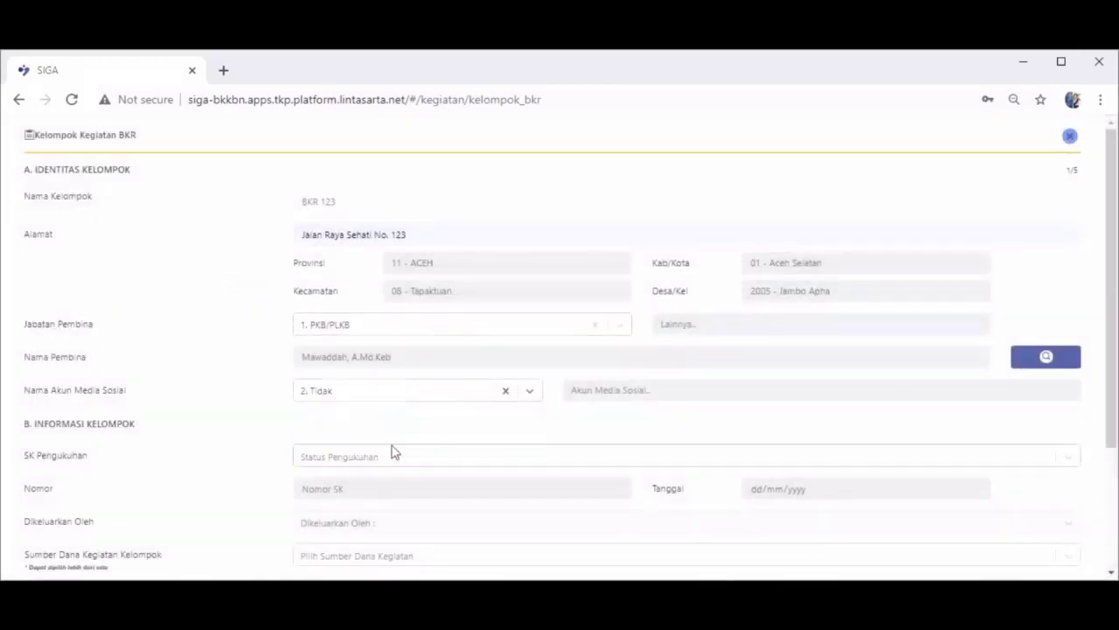
pyautogui.click(390, 458)
pyautogui.click(372, 512)
pyautogui.scroll(-1, 465, 463)
pyautogui.scroll(-2, 465, 463)
pyautogui.click(410, 394)
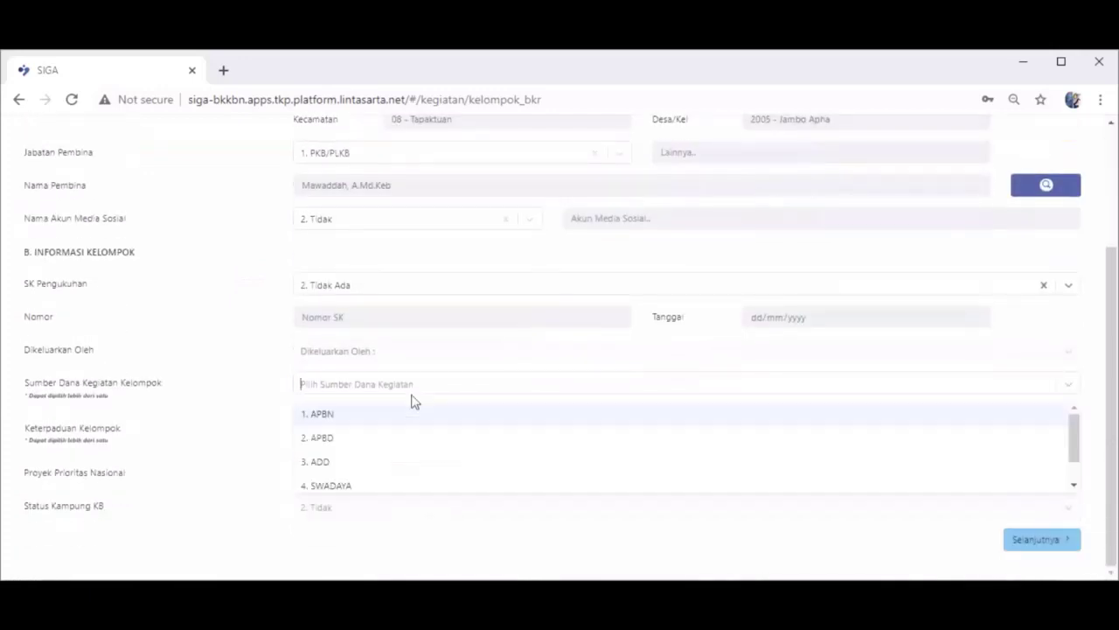
pyautogui.click(400, 416)
pyautogui.click(399, 430)
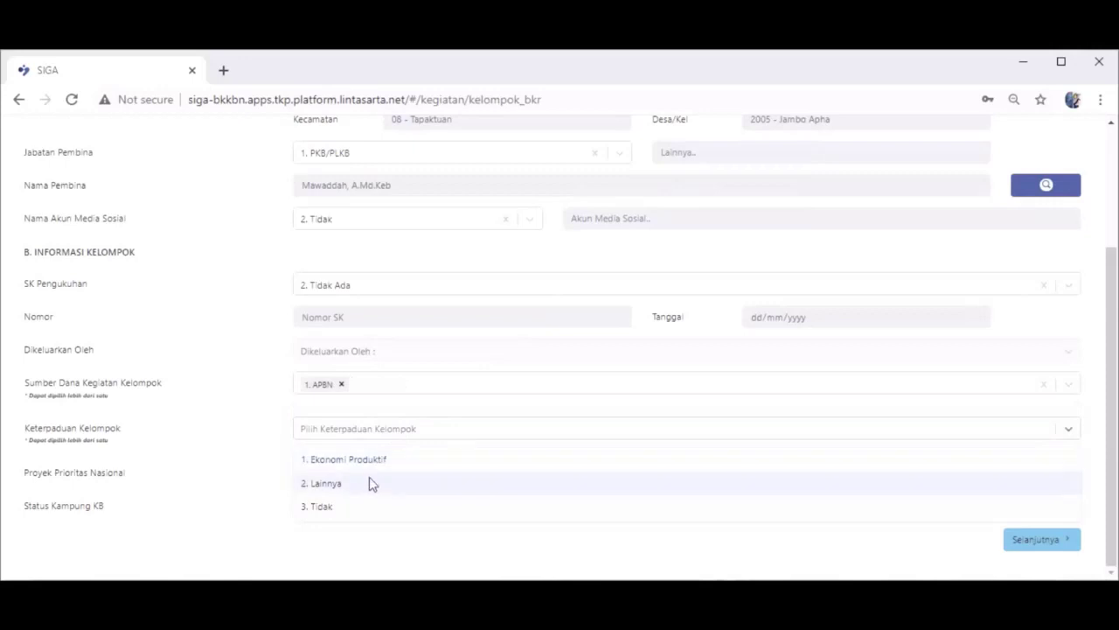
pyautogui.click(372, 463)
pyautogui.click(376, 485)
pyautogui.click(367, 503)
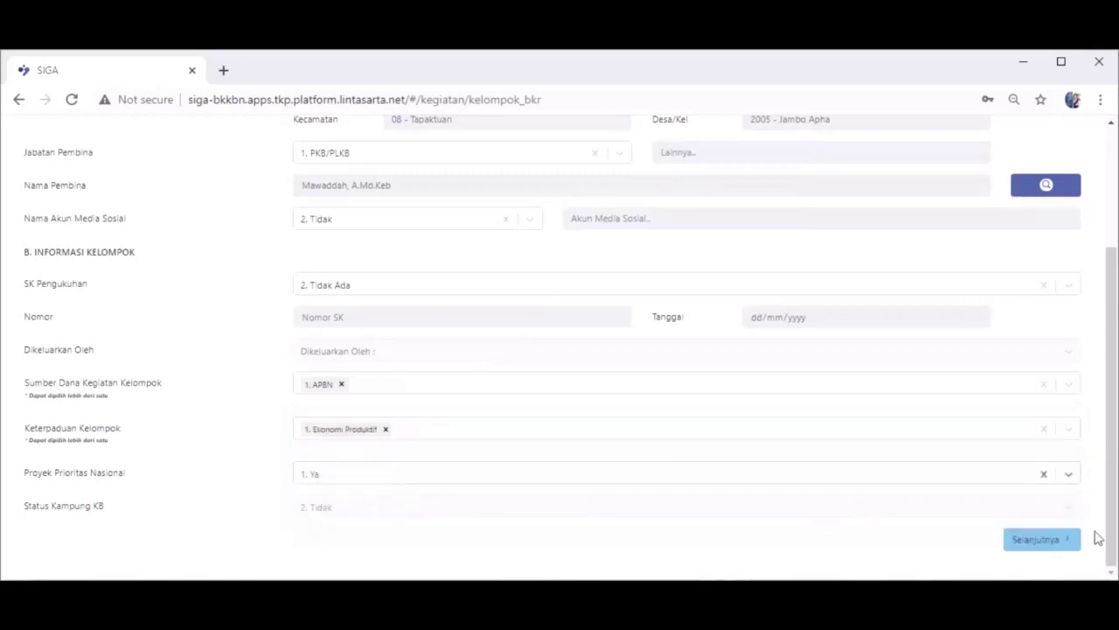
pyautogui.click(1042, 541)
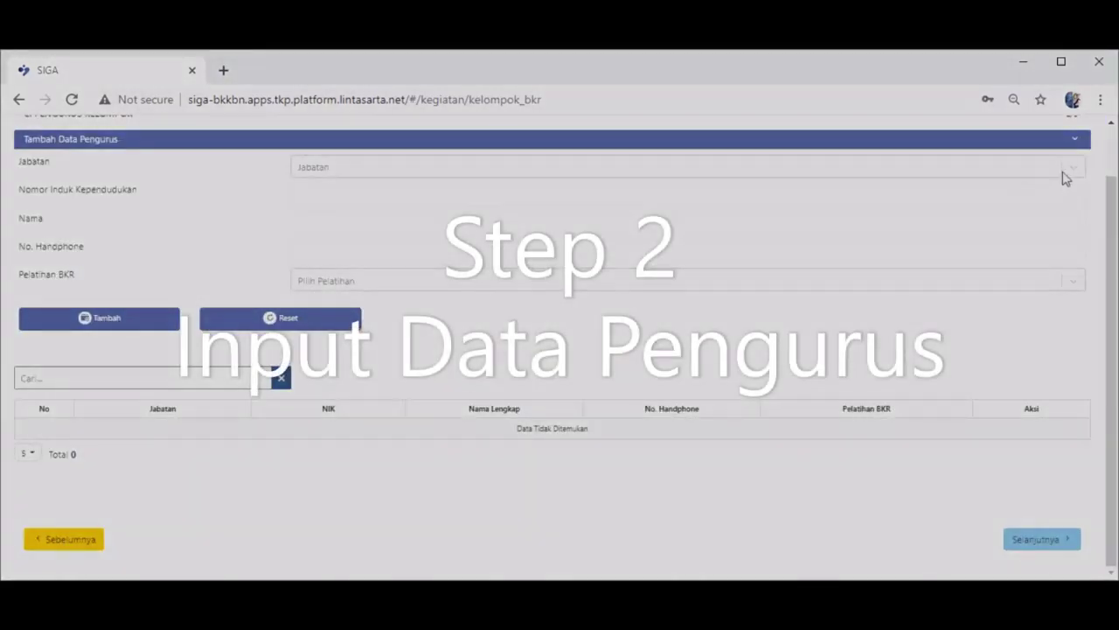
# - Add the Ketua board member with NIK, name, phone number and BKR training Ya
pyautogui.click(1068, 172)
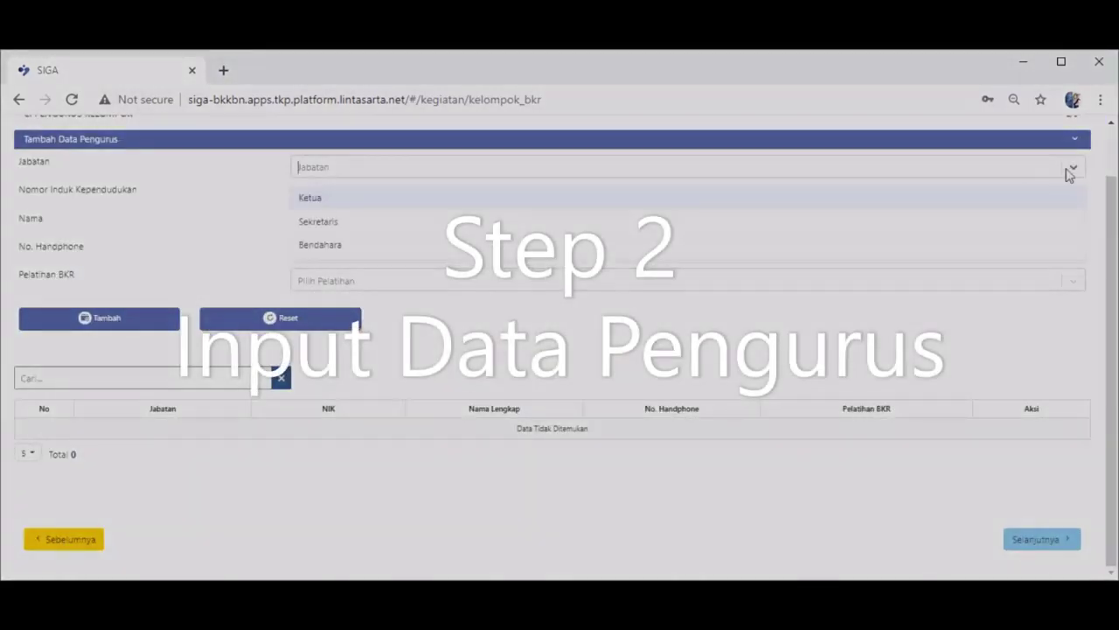
pyautogui.click(579, 202)
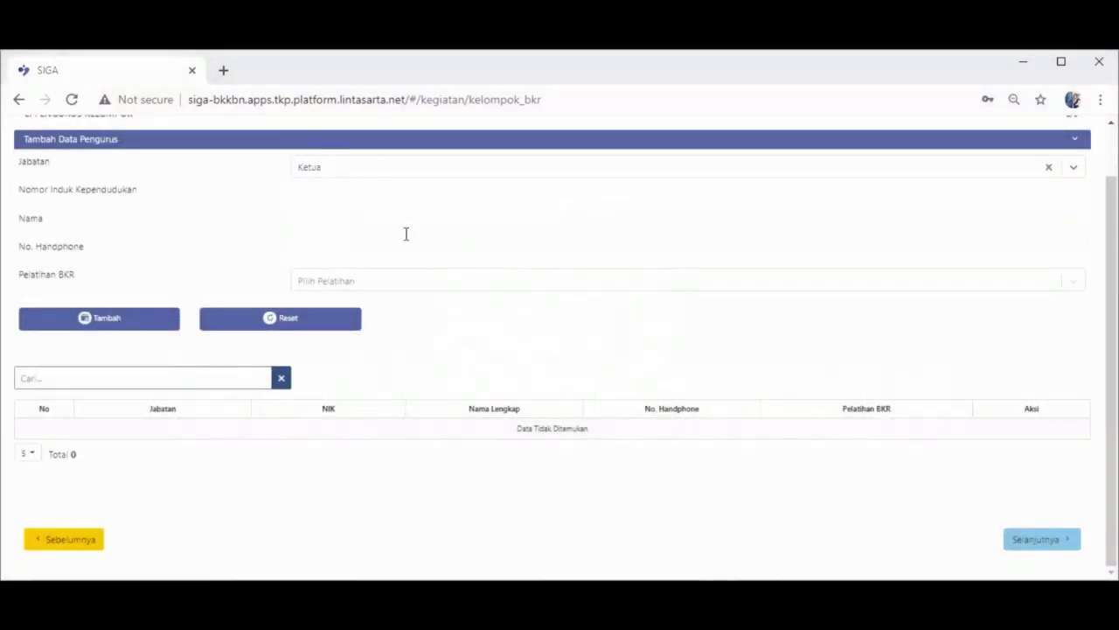
pyautogui.click(366, 196)
pyautogui.write('12')
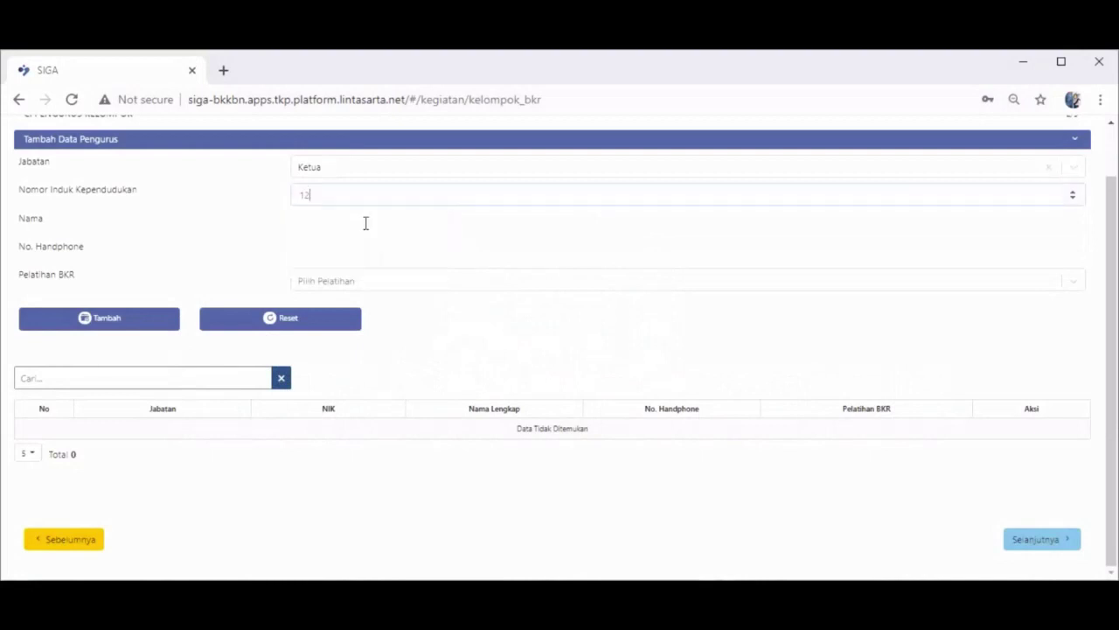
pyautogui.write('34567890123456')
pyautogui.click(362, 227)
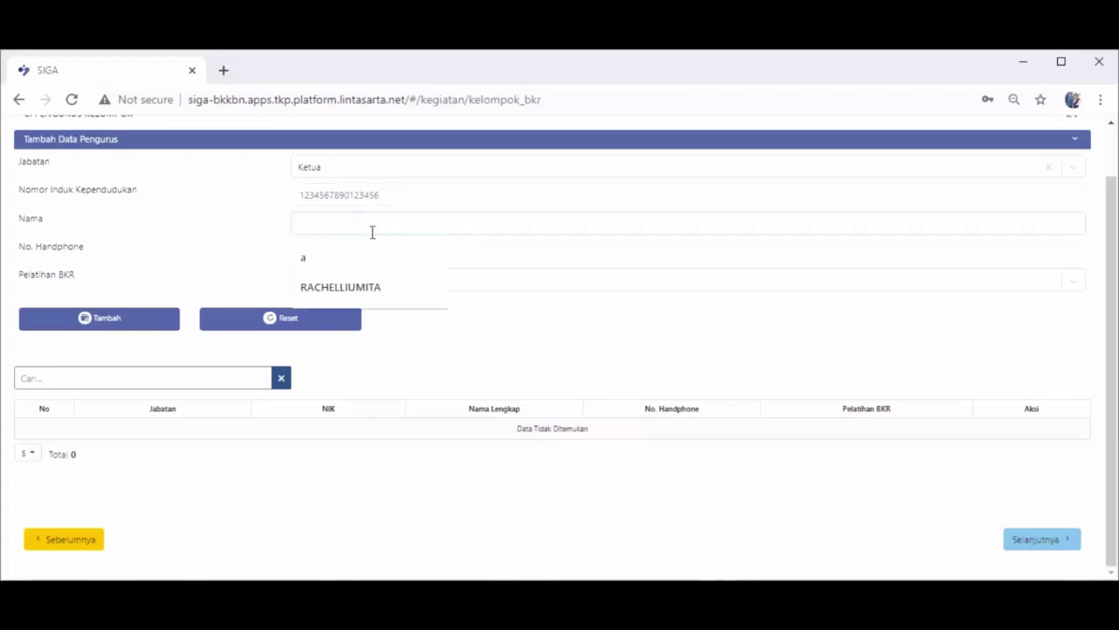
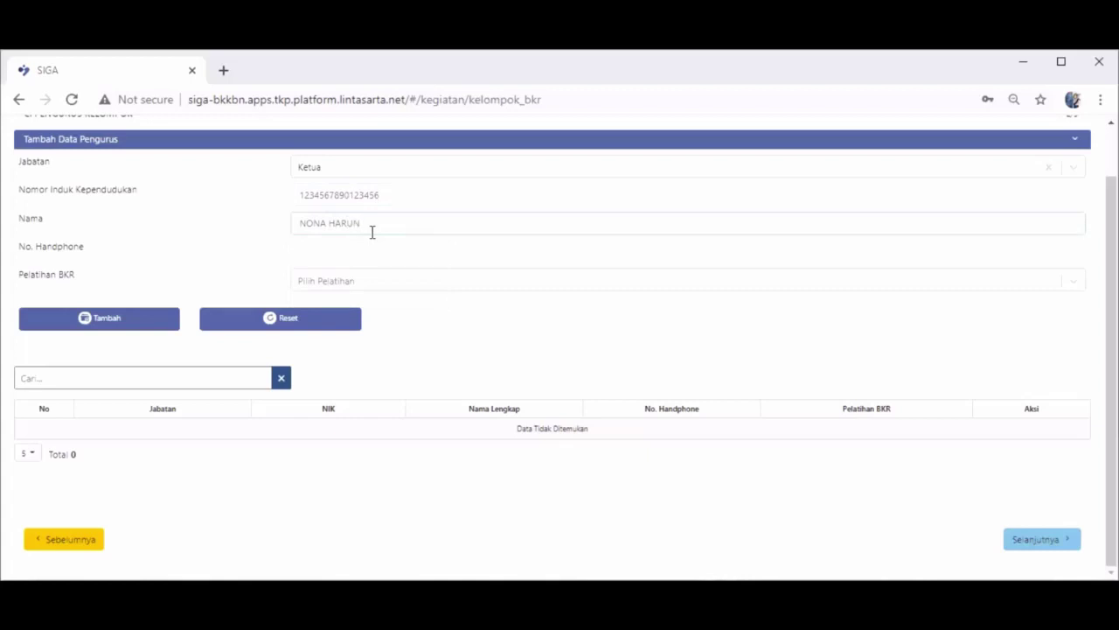
pyautogui.click(330, 251)
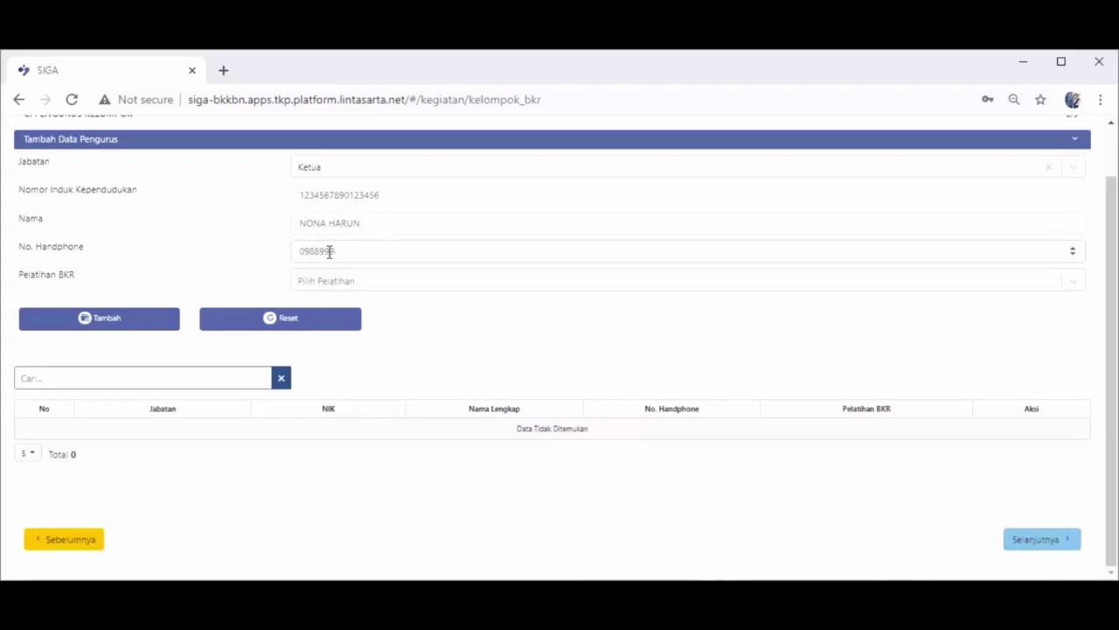
pyautogui.write('000000')
pyautogui.click(417, 281)
pyautogui.click(390, 310)
pyautogui.click(127, 326)
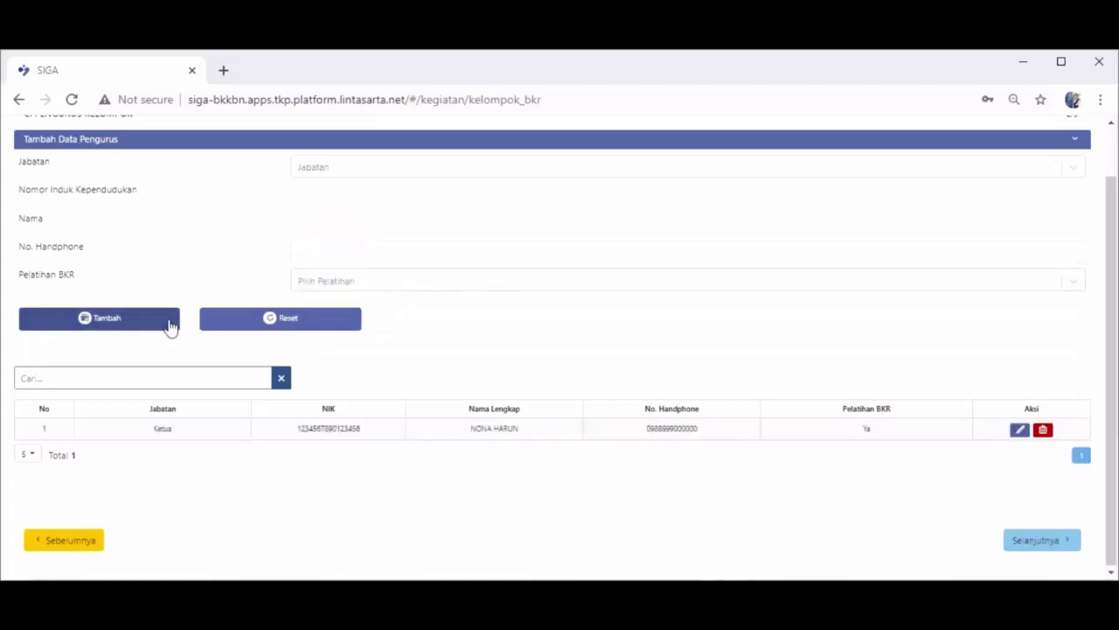
pyautogui.click(1012, 539)
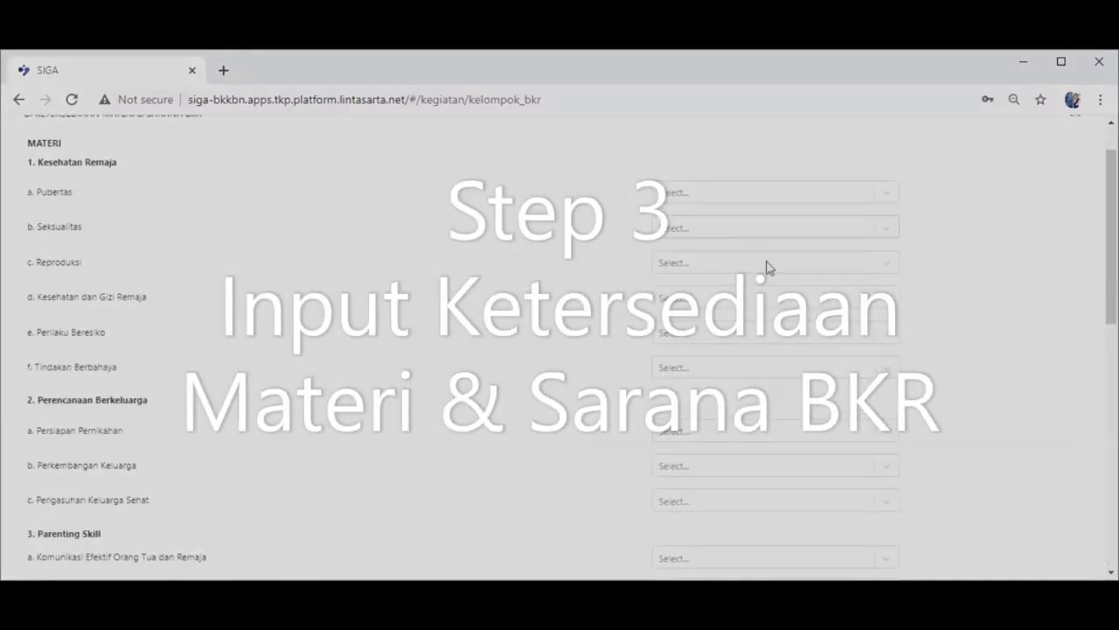
# - Mark Pubertas, Seksualitas, Reproduksi, Kesehatan dan Gizi Remaja, Perilaku Beresiko and Tindakan Berbahaya as Ada
pyautogui.click(785, 250)
pyautogui.click(769, 282)
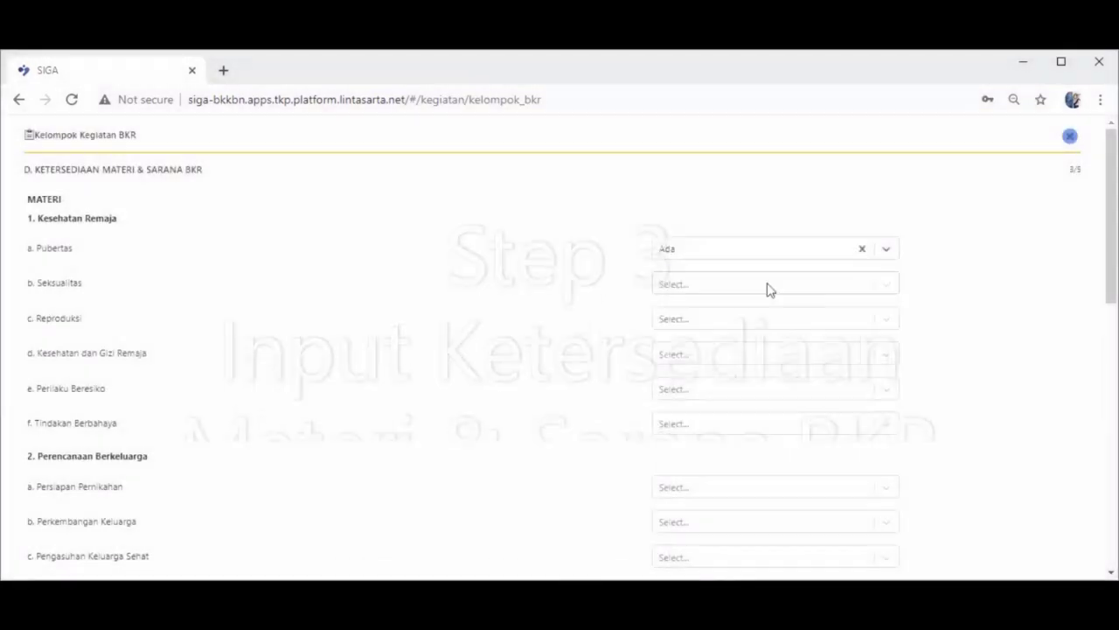
pyautogui.click(767, 291)
pyautogui.click(760, 317)
pyautogui.click(756, 323)
pyautogui.click(741, 352)
pyautogui.click(737, 357)
pyautogui.click(729, 384)
pyautogui.scroll(-2, 722, 289)
pyautogui.click(716, 230)
pyautogui.click(710, 256)
pyautogui.click(709, 261)
pyautogui.click(704, 292)
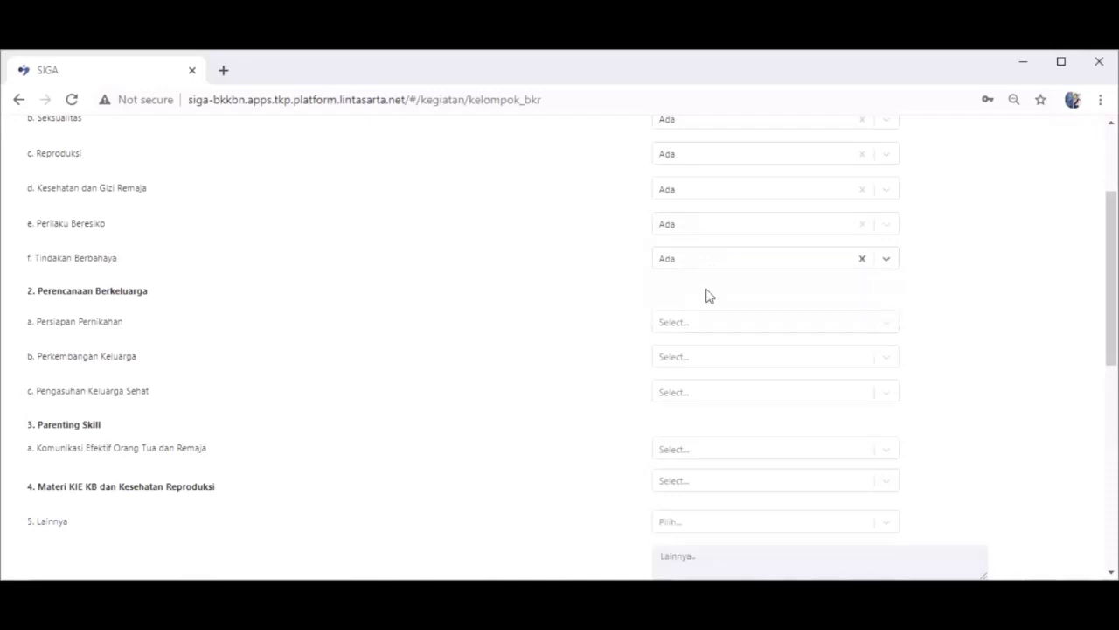
# - Mark marriage, family development, parenting, parent–teen communication and KIE KB materials Ada, with Lainnya Tidak
pyautogui.scroll(-2, 709, 288)
pyautogui.click(713, 162)
pyautogui.click(710, 186)
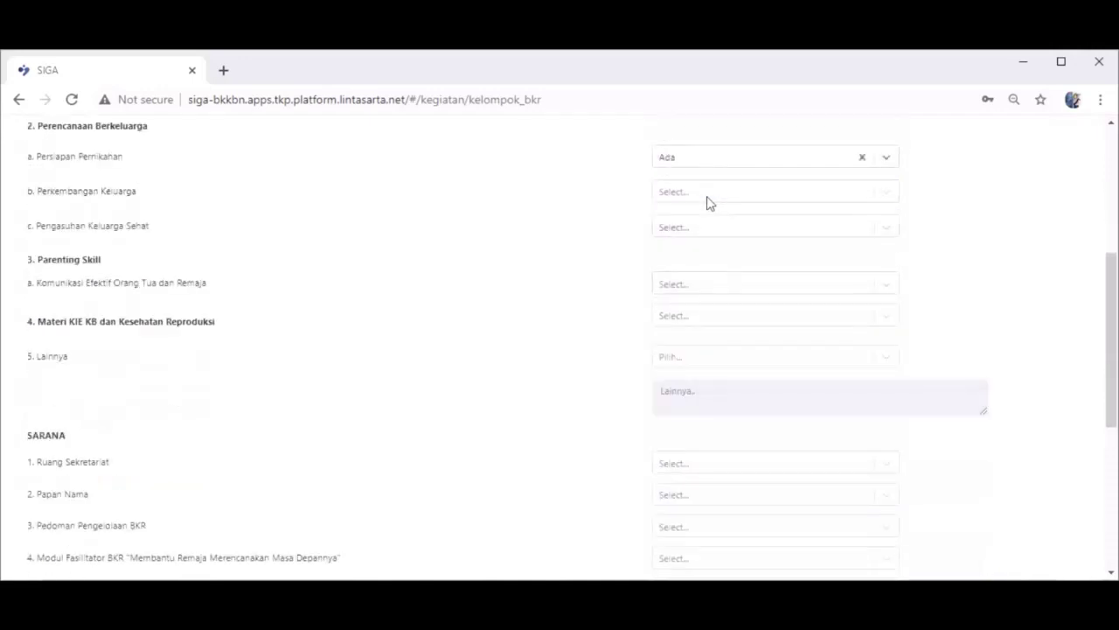
pyautogui.click(709, 194)
pyautogui.click(709, 226)
pyautogui.click(707, 229)
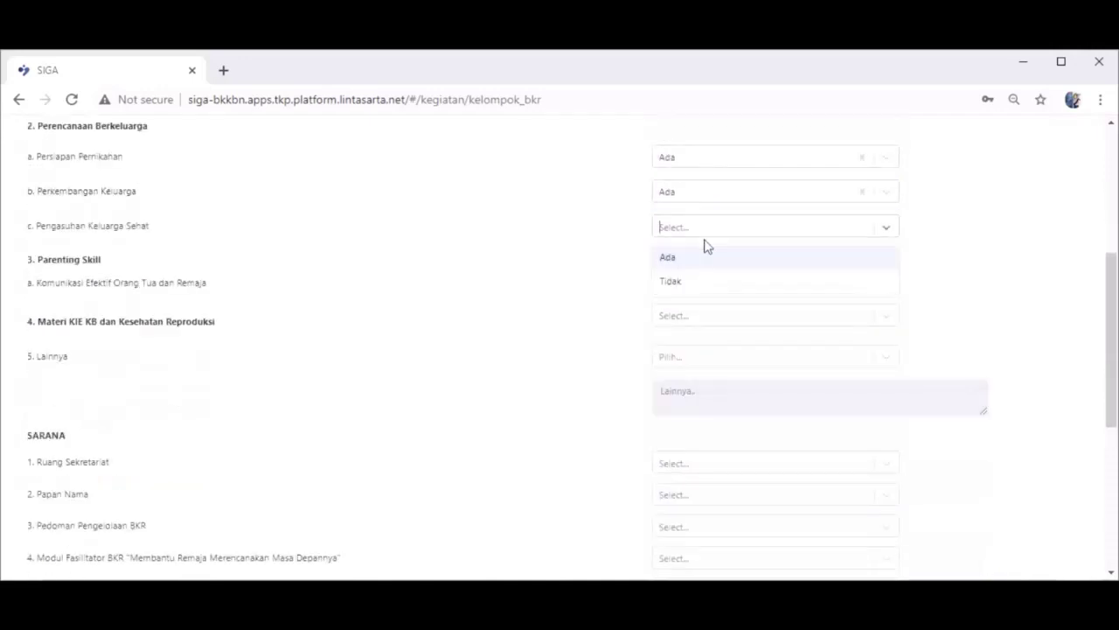
pyautogui.click(707, 264)
pyautogui.click(706, 289)
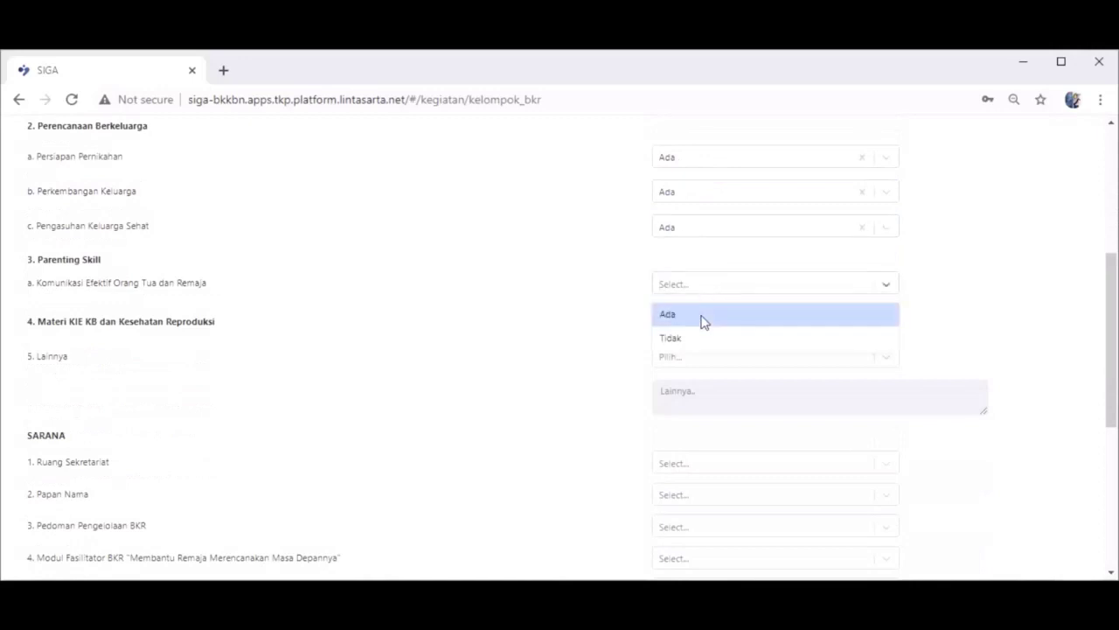
pyautogui.click(703, 318)
pyautogui.scroll(-2, 704, 322)
pyautogui.click(700, 155)
pyautogui.click(697, 191)
pyautogui.click(694, 198)
pyautogui.click(688, 249)
pyautogui.click(695, 301)
# - Mark Ruang Sekretariat, Papan Nama, Pedoman Pengelolaan BKR, facilitator module, cadre handbook, Buku 1001 Cara Bicara, Lembar Balik Ada
pyautogui.click(689, 332)
pyautogui.click(688, 332)
pyautogui.click(688, 358)
pyautogui.scroll(-1, 697, 341)
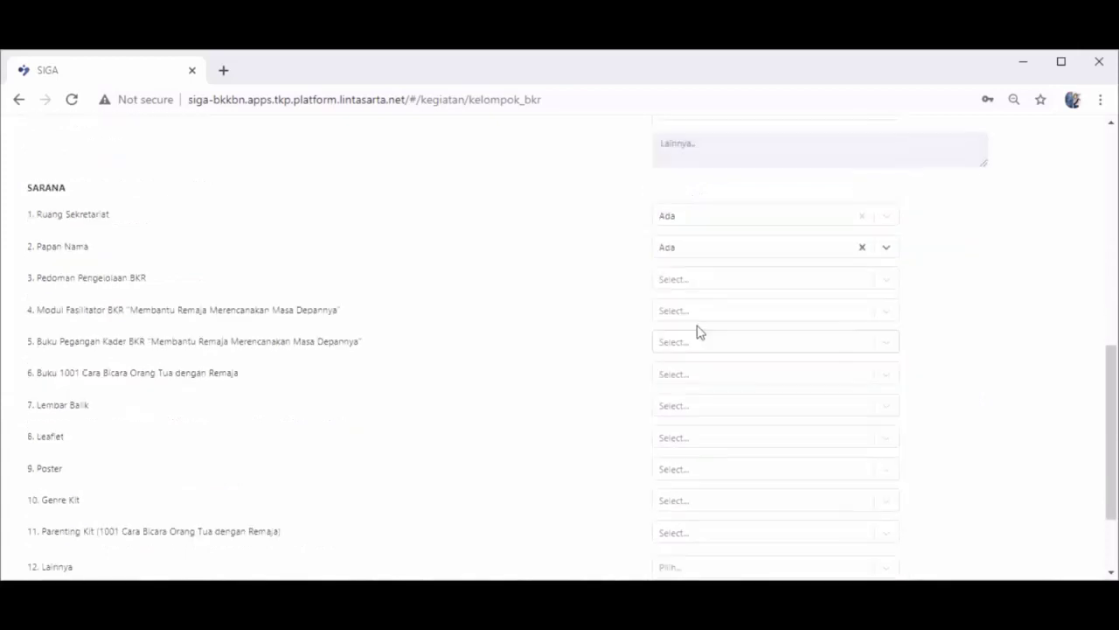
pyautogui.click(691, 279)
pyautogui.click(692, 310)
pyautogui.click(691, 322)
pyautogui.click(686, 340)
pyautogui.scroll(-1, 713, 301)
pyautogui.click(709, 262)
pyautogui.click(705, 295)
pyautogui.click(705, 293)
pyautogui.click(700, 325)
pyautogui.click(700, 328)
pyautogui.click(695, 354)
# - Mark Leaflet, Poster, Genre Kit and Parenting Kit as Ada, and other facilities as Tidak
pyautogui.click(696, 358)
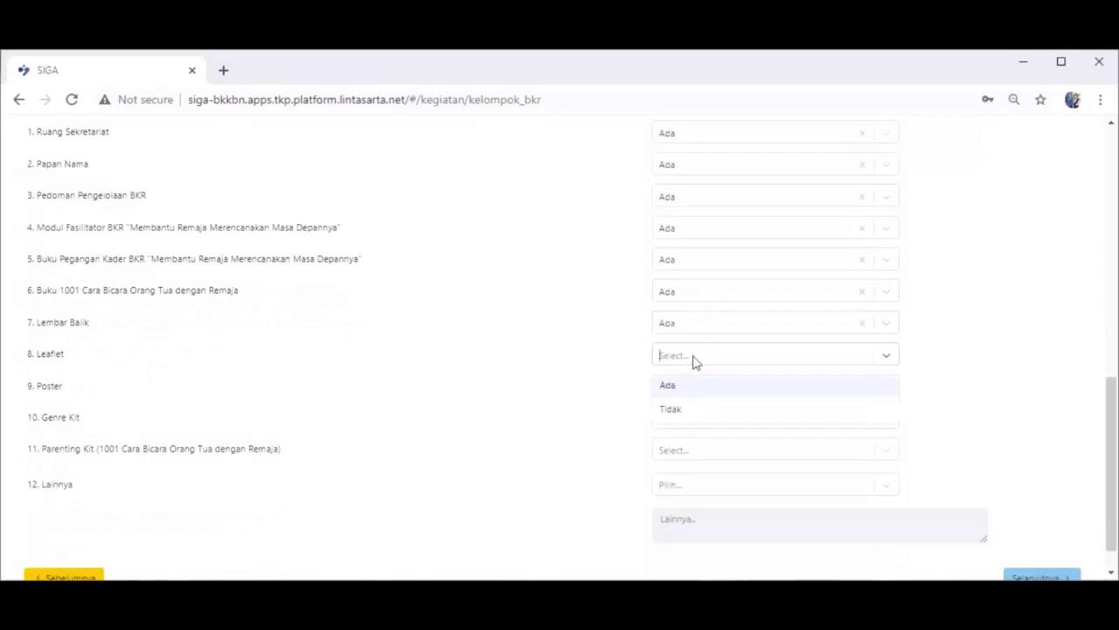
pyautogui.click(686, 385)
pyautogui.click(687, 386)
pyautogui.click(688, 418)
pyautogui.scroll(-1, 704, 359)
pyautogui.click(692, 382)
pyautogui.click(690, 411)
pyautogui.click(691, 412)
pyautogui.click(687, 443)
pyautogui.click(696, 449)
pyautogui.click(696, 506)
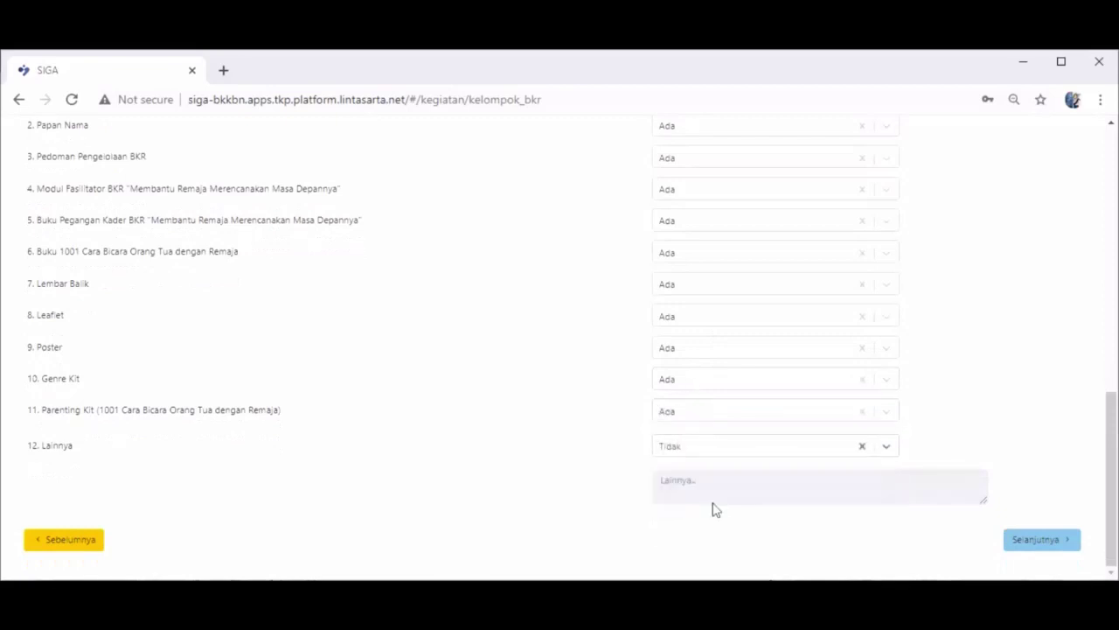
pyautogui.click(1040, 539)
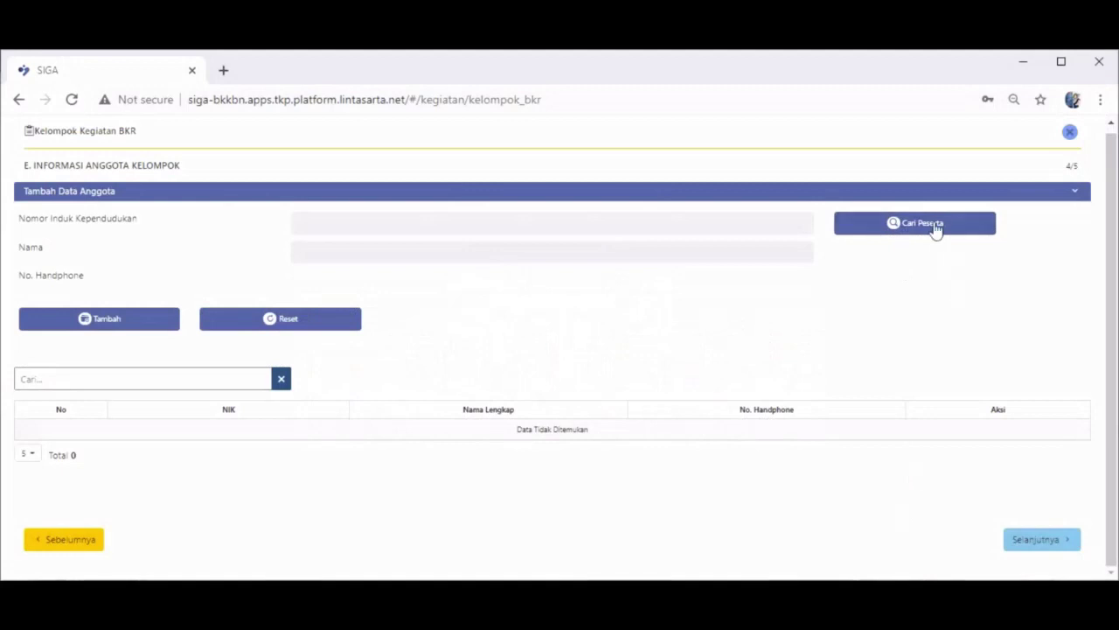
# - Search for candidate members, listing 50 residents of 2005 - Jambo Apha
pyautogui.click(934, 225)
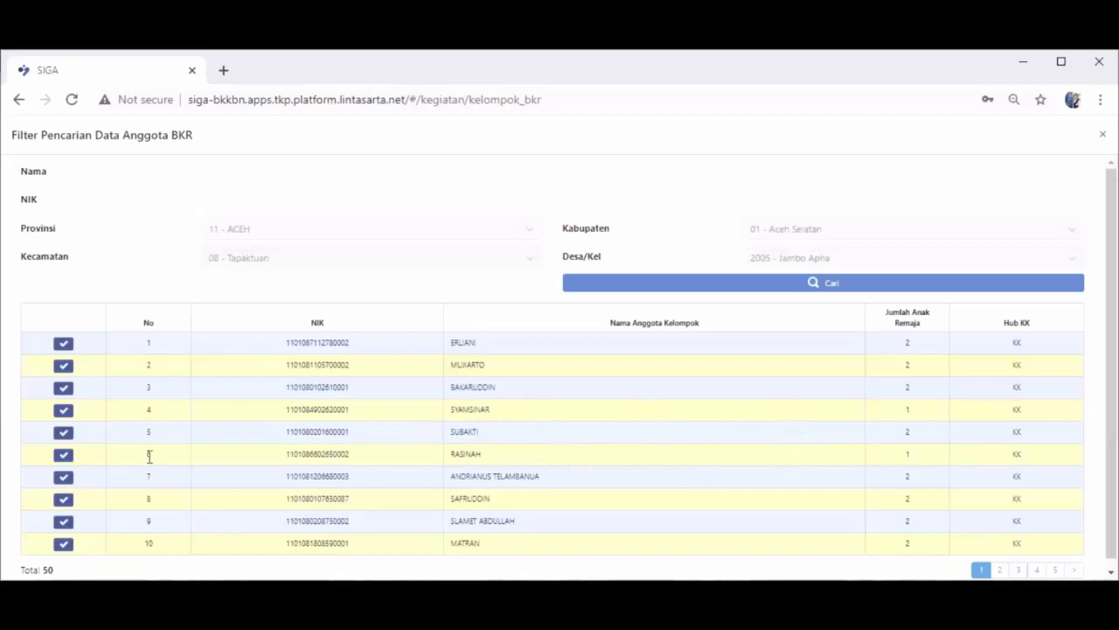
# - Add the seventh candidate with a phone number as the group's first member
pyautogui.click(62, 480)
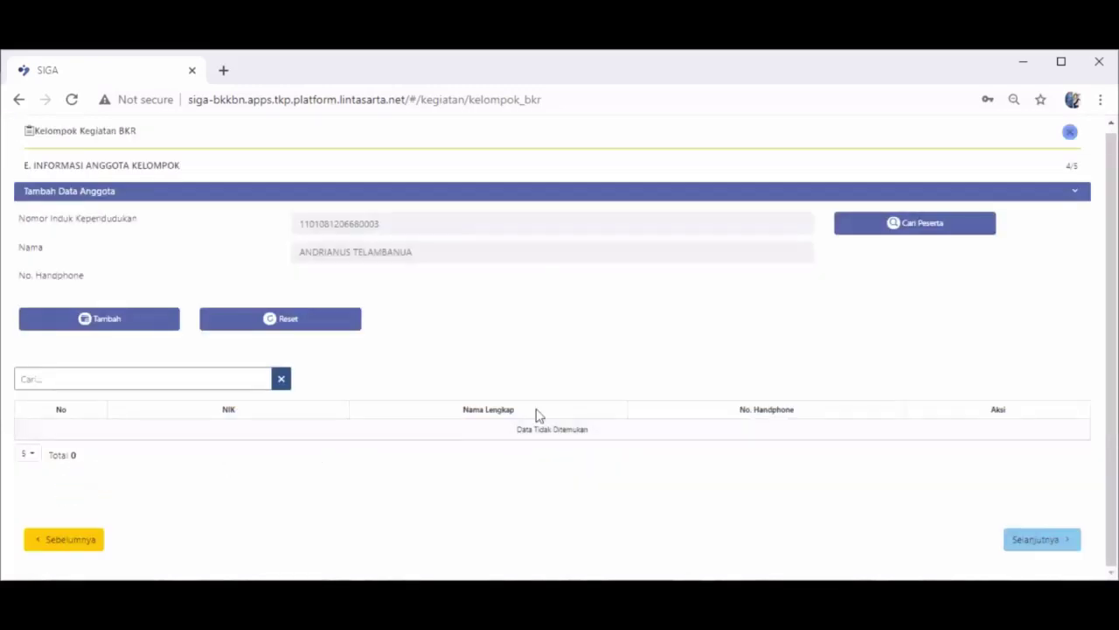
pyautogui.click(466, 273)
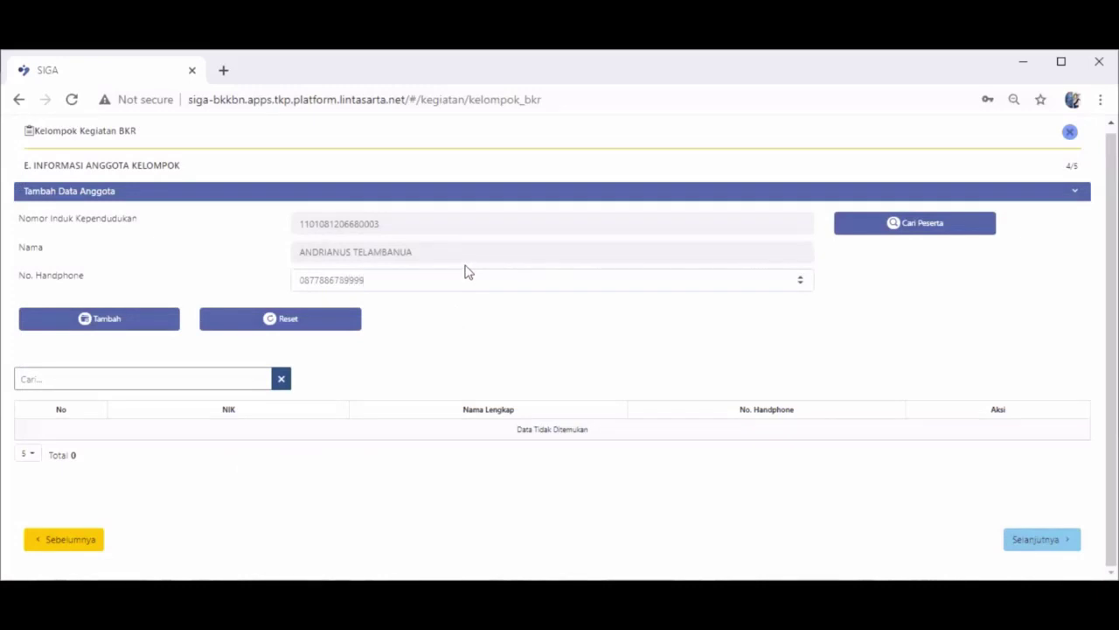
pyautogui.click(82, 320)
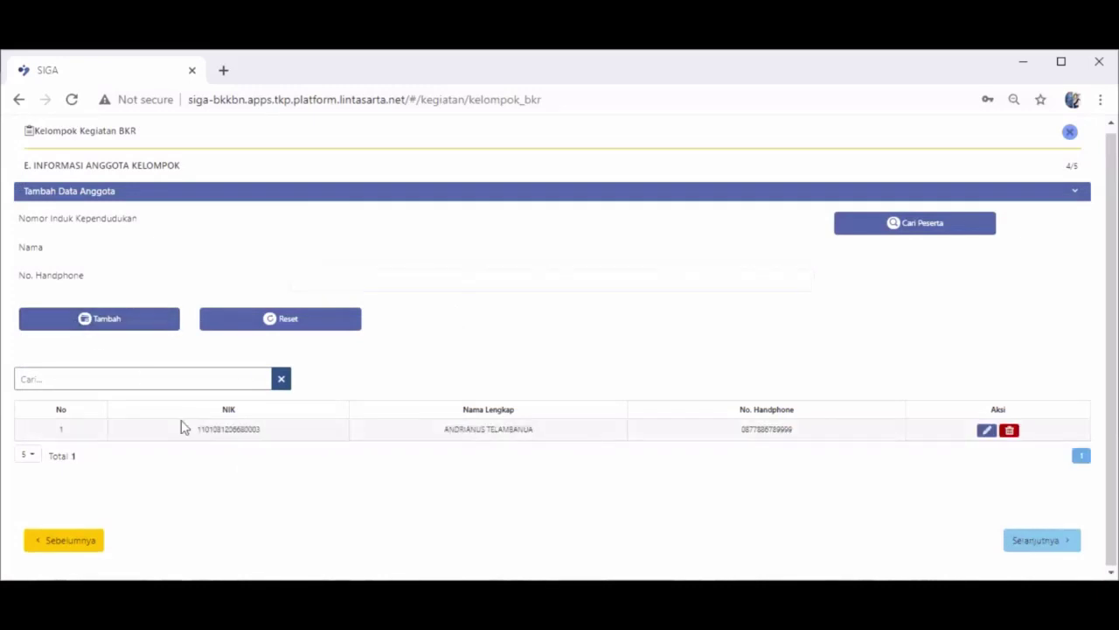
pyautogui.click(921, 237)
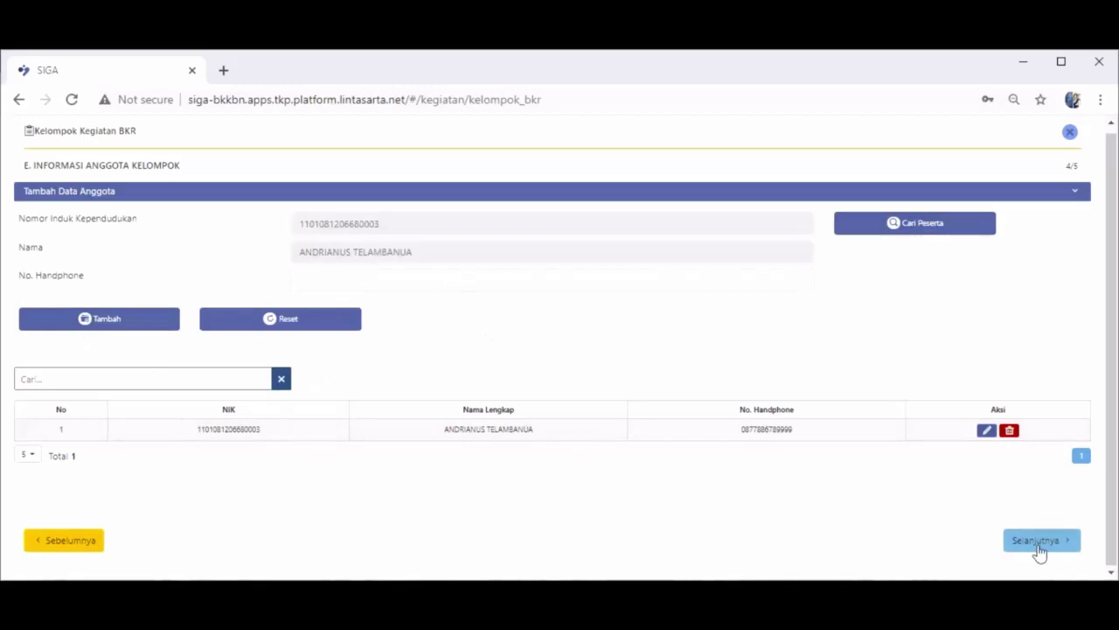
pyautogui.click(1038, 548)
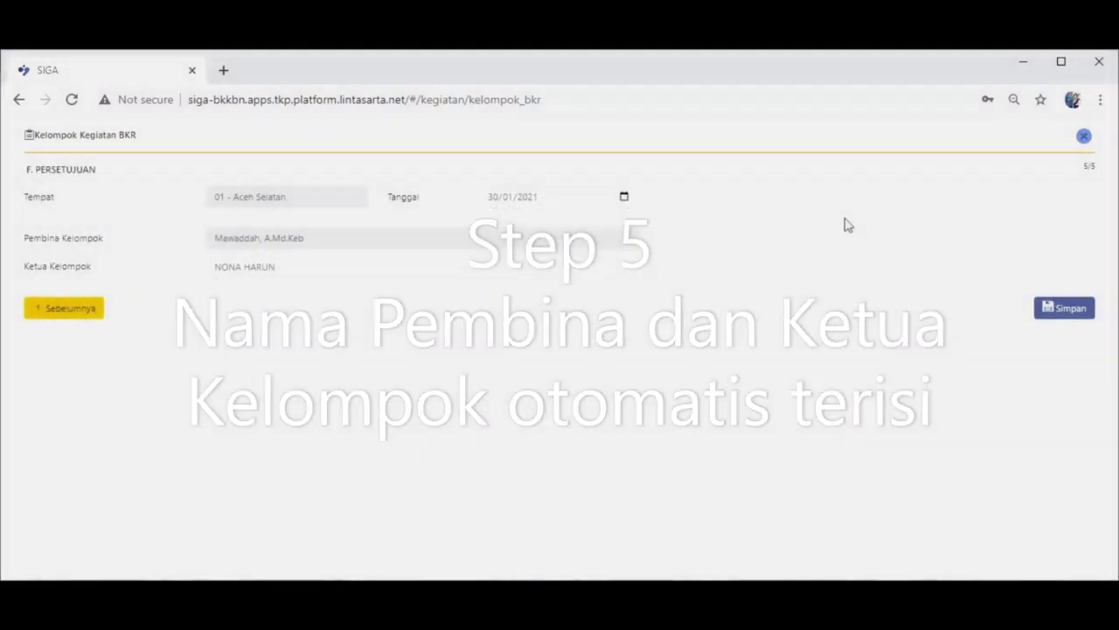
# - Save the registration, confirm with Ya!, and acknowledge the Sukses message
pyautogui.click(1064, 319)
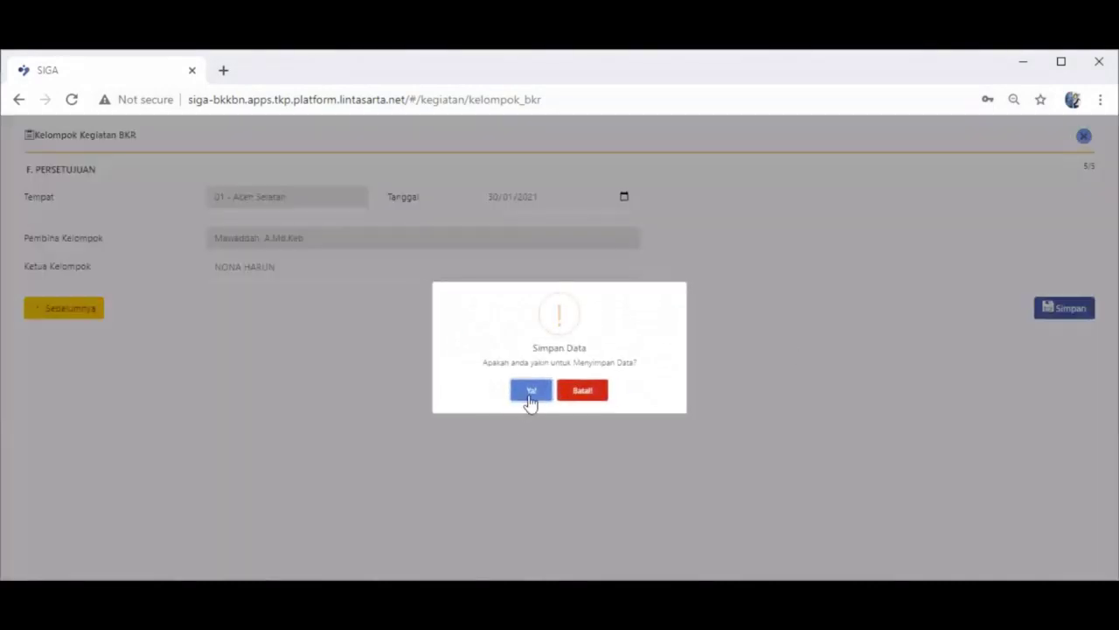
pyautogui.click(530, 392)
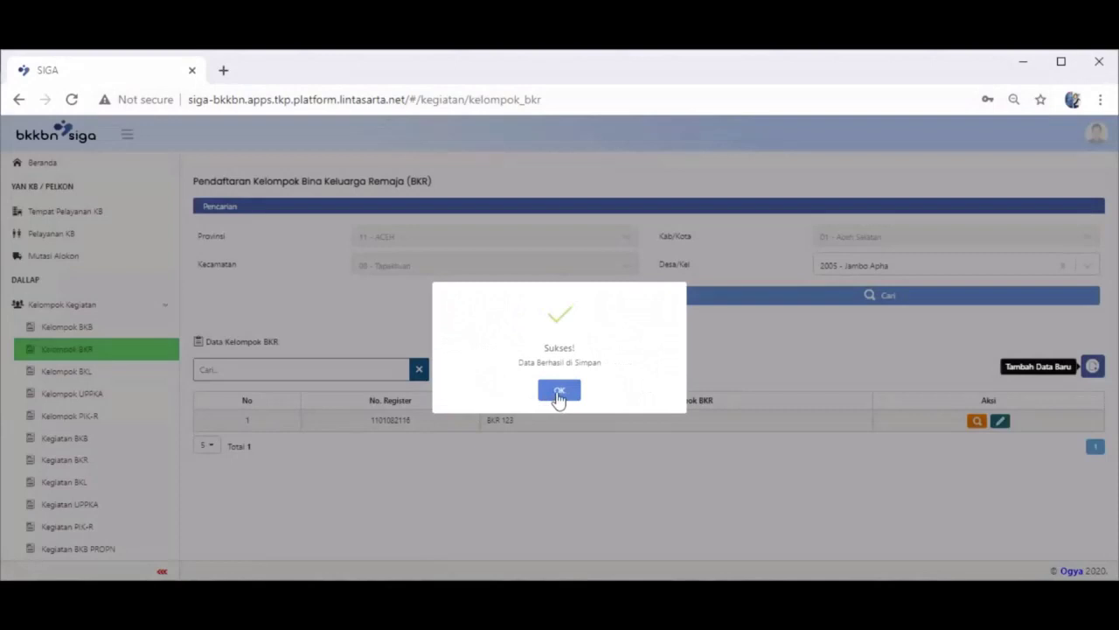
pyautogui.click(559, 394)
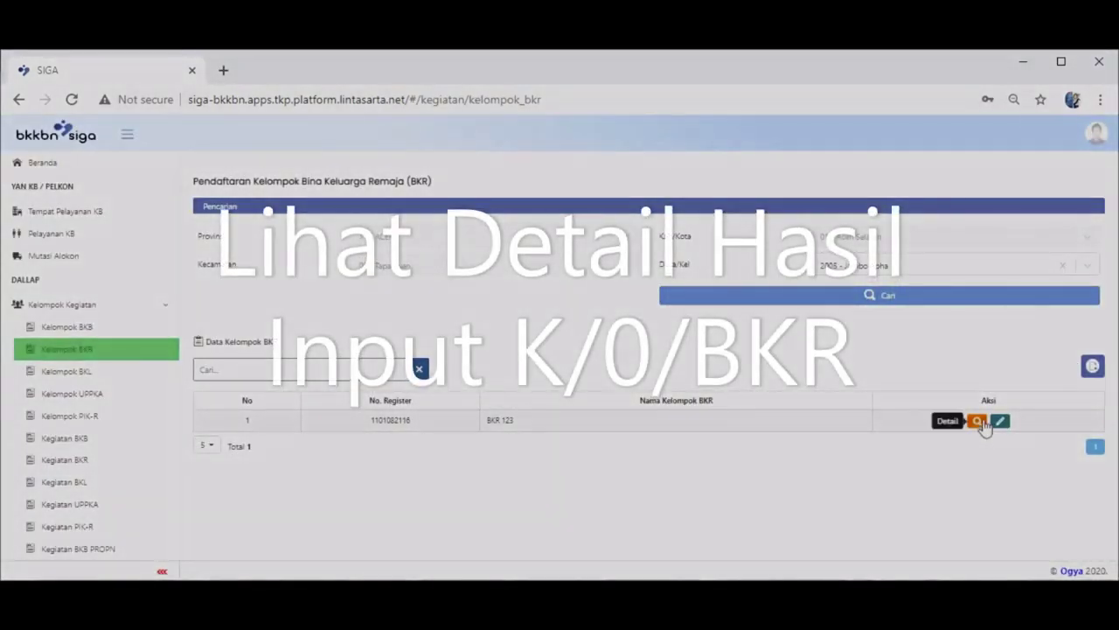
pyautogui.click(980, 422)
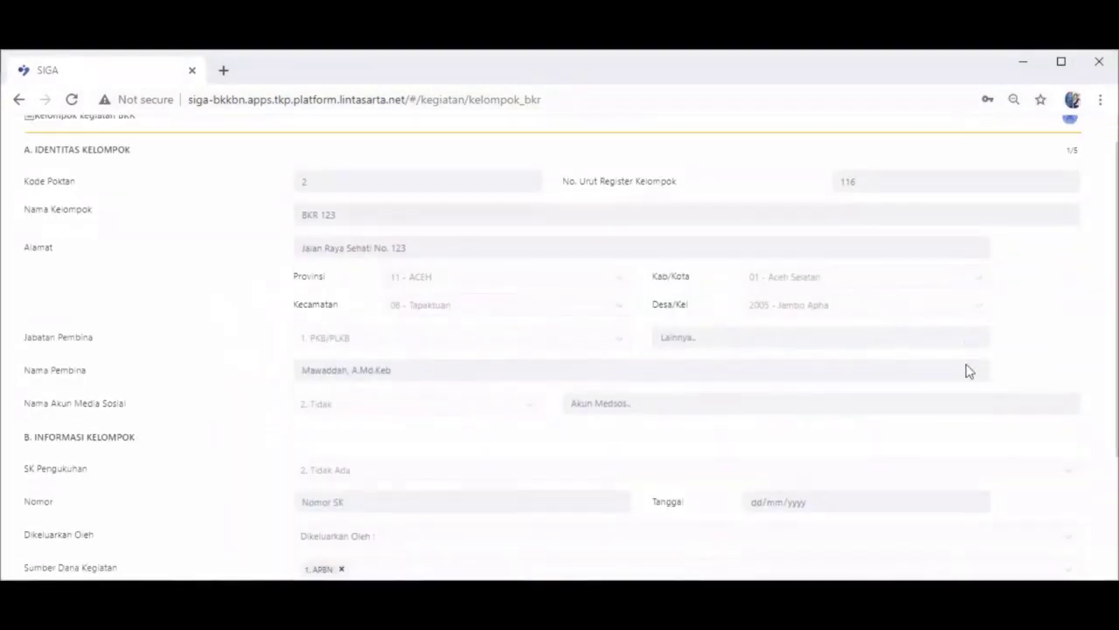
pyautogui.scroll(-2, 969, 371)
pyautogui.click(1032, 540)
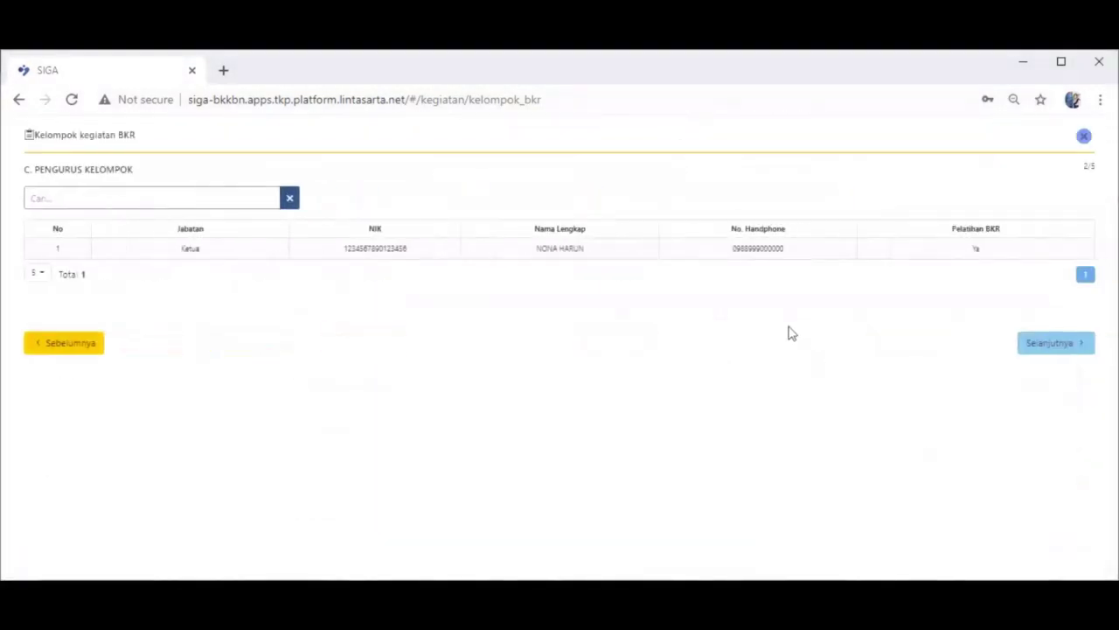
pyautogui.click(1035, 353)
pyautogui.scroll(-10, 831, 344)
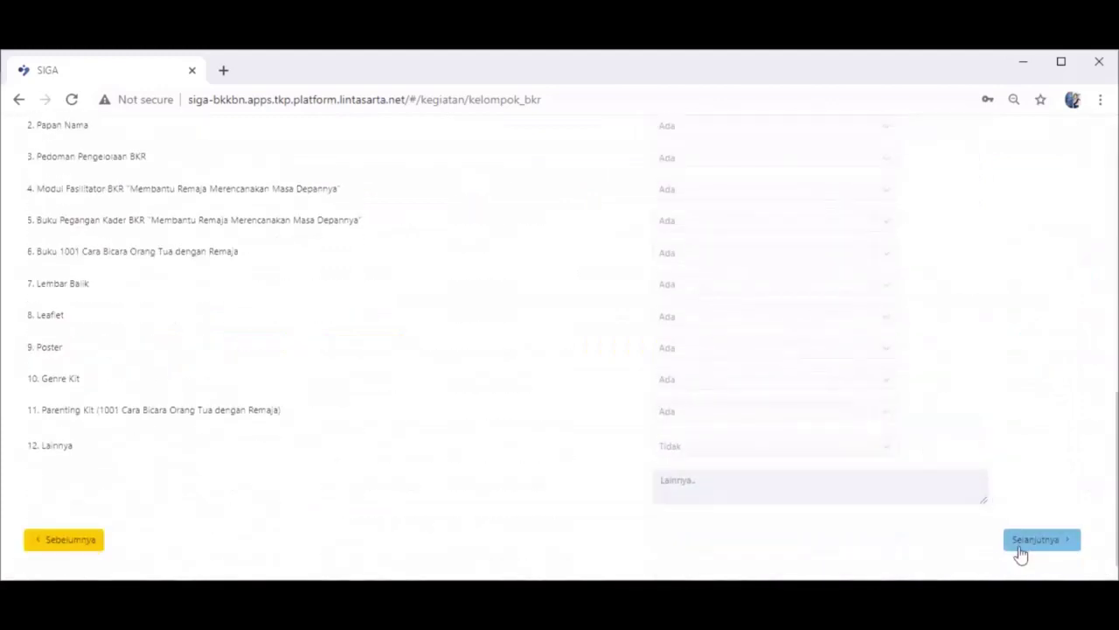
pyautogui.click(1019, 546)
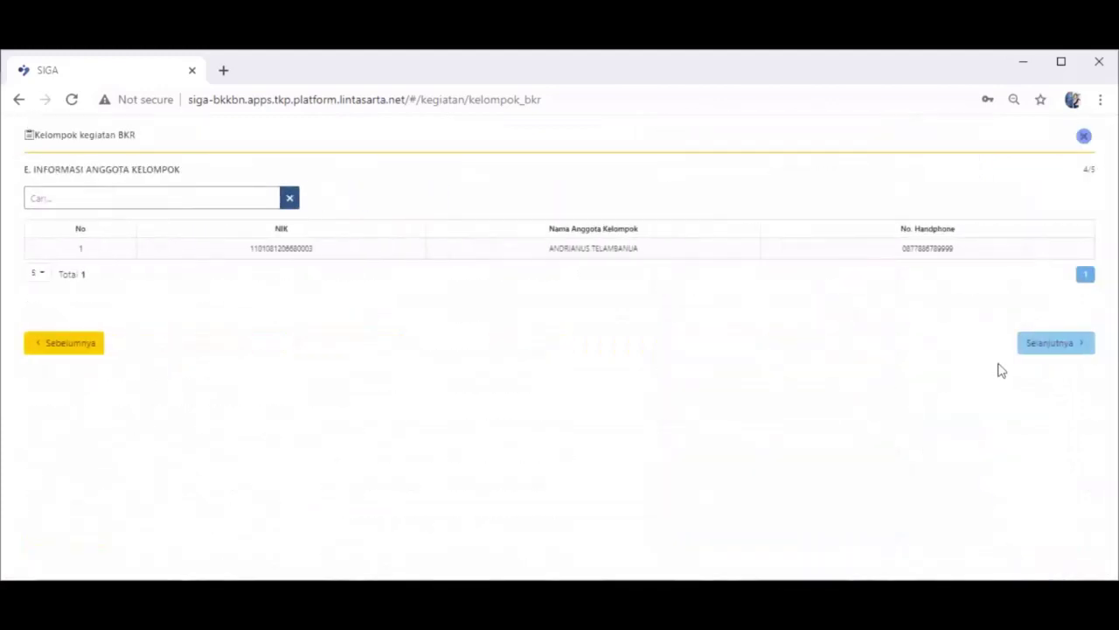
pyautogui.click(1038, 349)
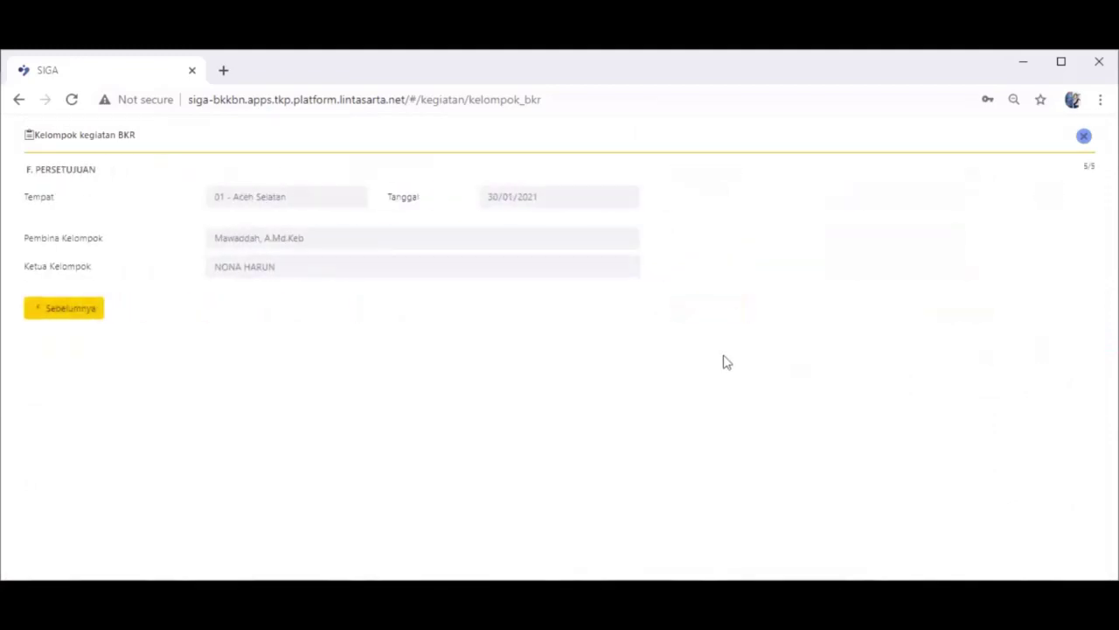
pyautogui.click(1084, 136)
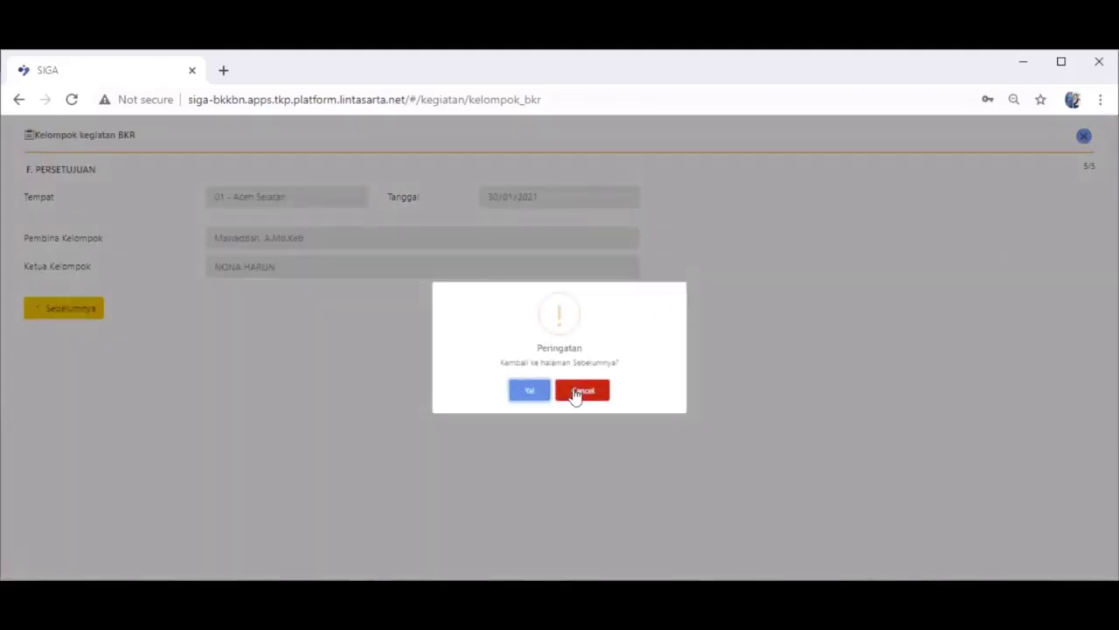
pyautogui.click(542, 393)
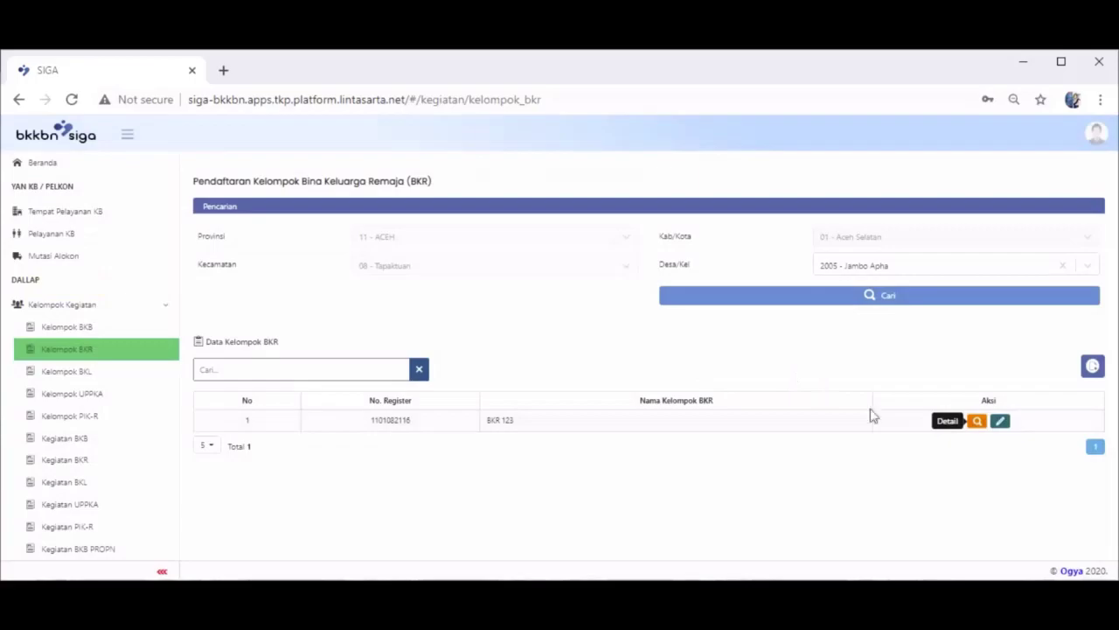